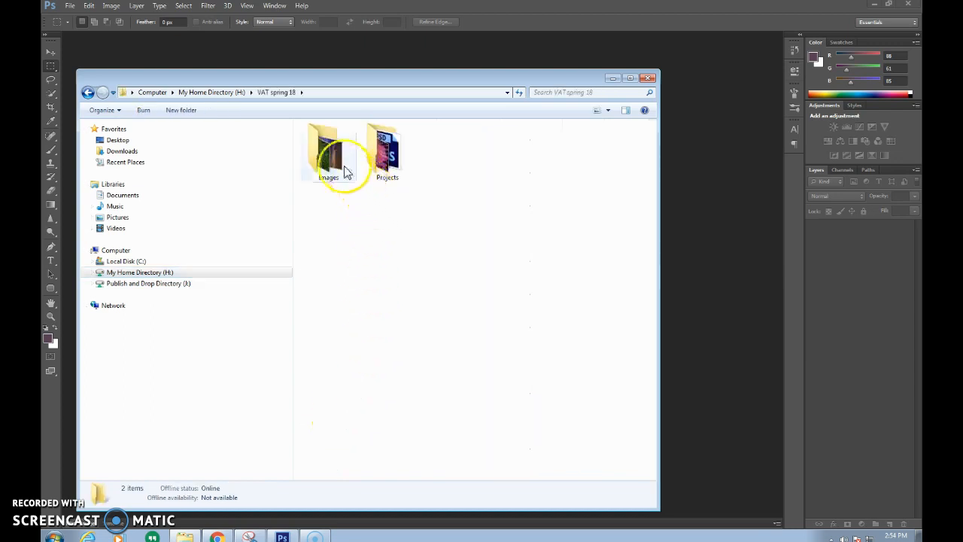
Step: Look through the Images folder and the Less is More folder within Projects, and close the file window
click(334, 161)
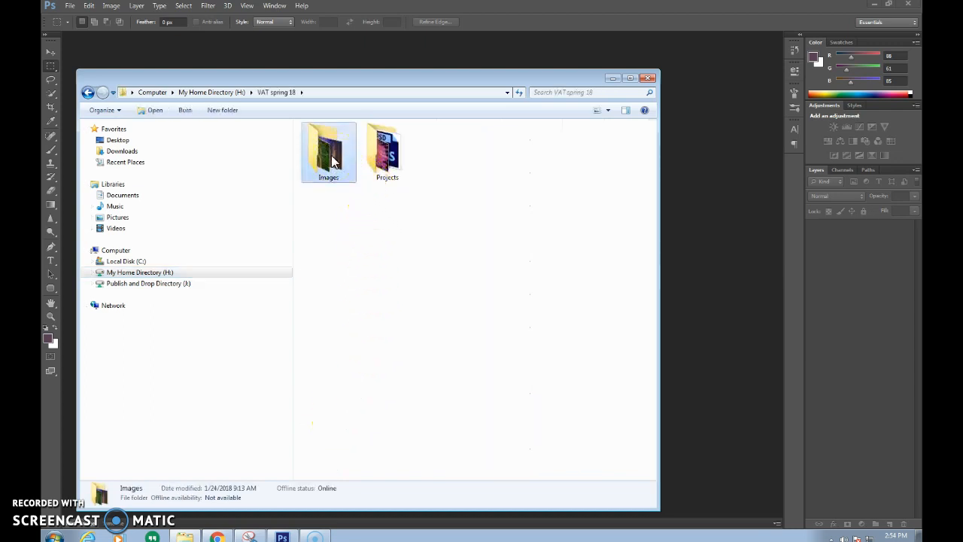
double_click(332, 160)
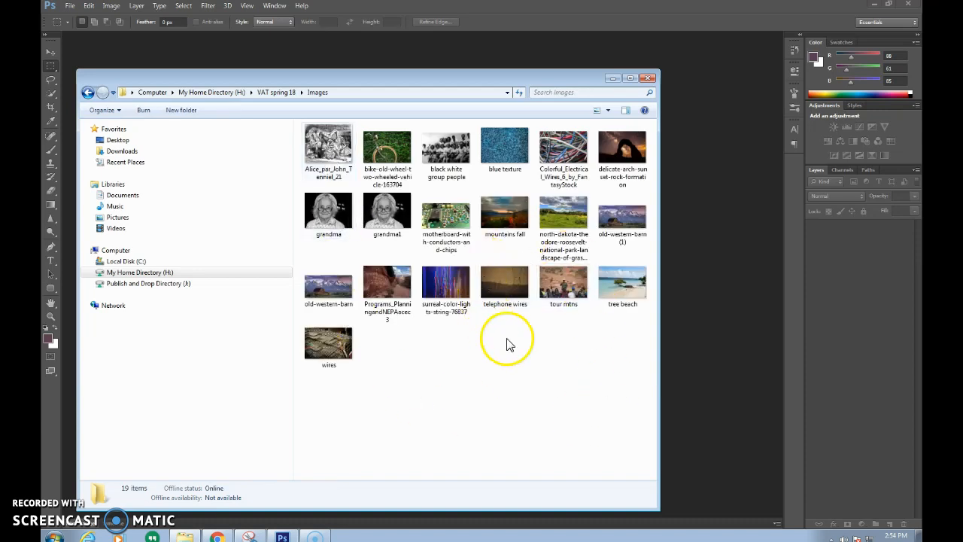
click(267, 92)
click(383, 150)
double_click(384, 150)
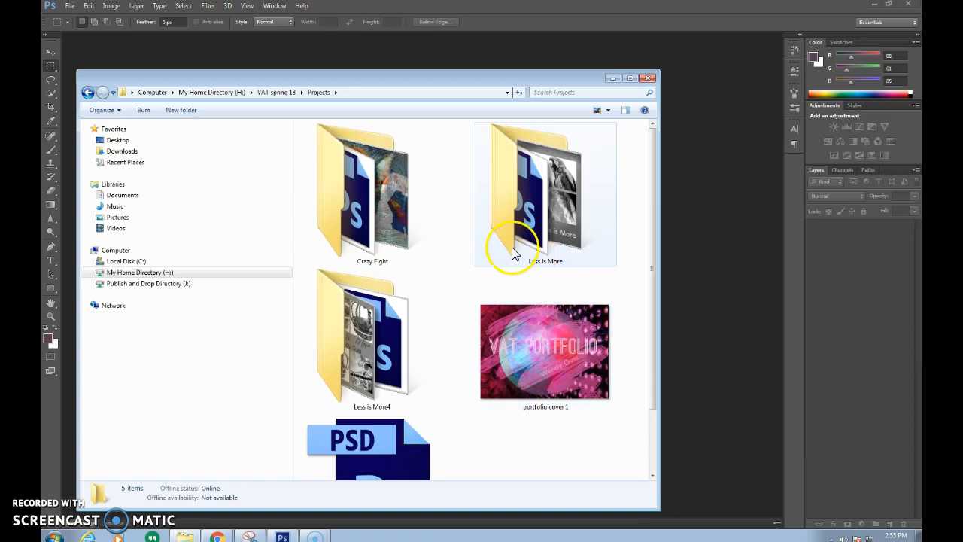
click(530, 214)
double_click(531, 215)
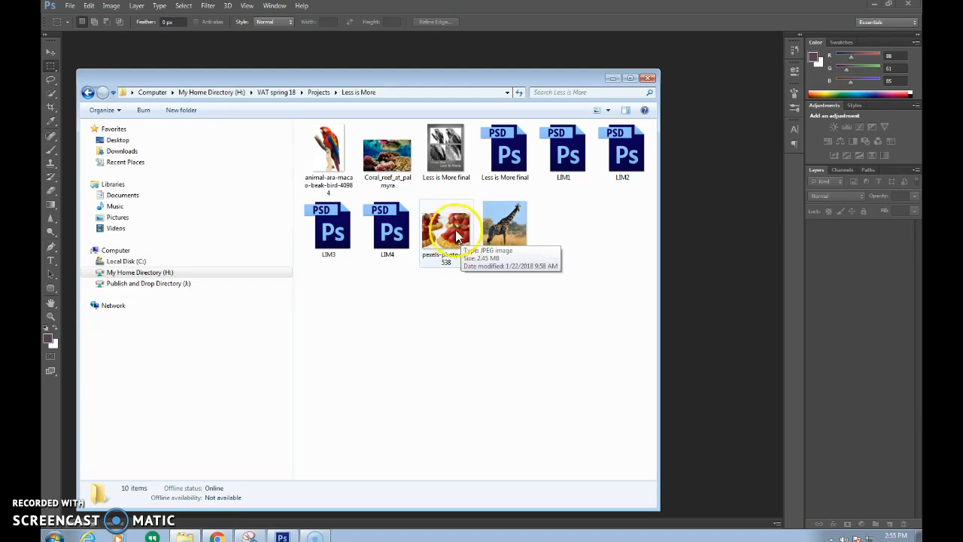
click(645, 79)
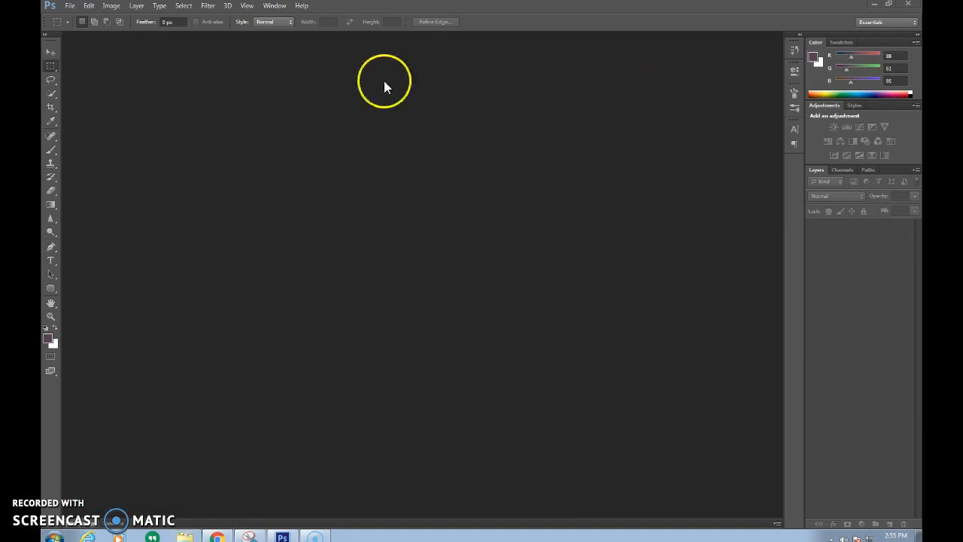
Step: Create a new document named Less is More from the U.S. Paper preset with a resolution of 150 pixels/inch
click(70, 5)
click(79, 17)
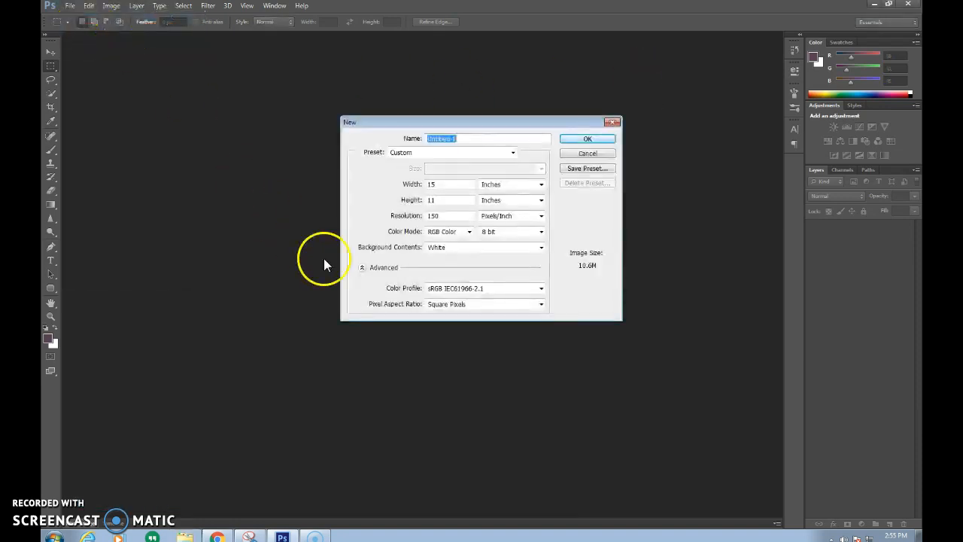
text(Less is More)
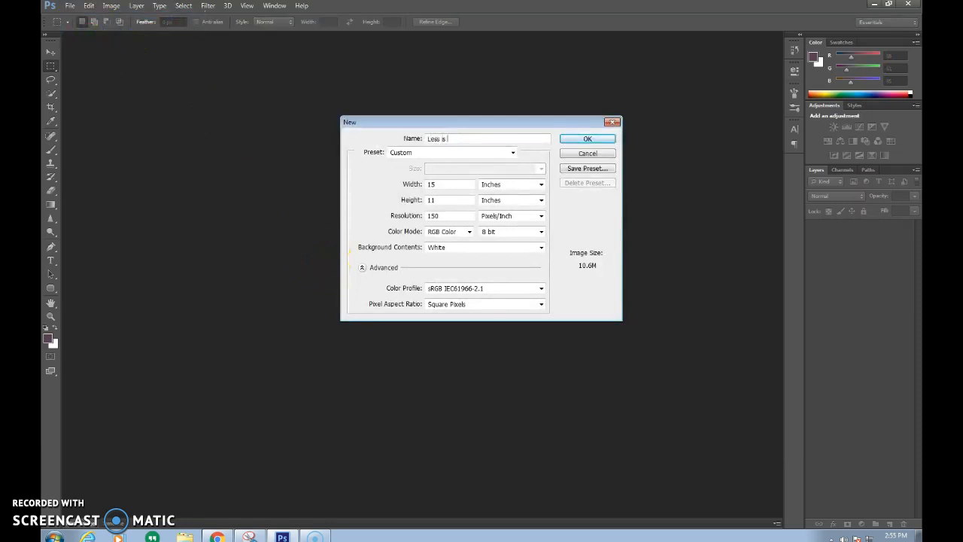
click(419, 153)
click(420, 188)
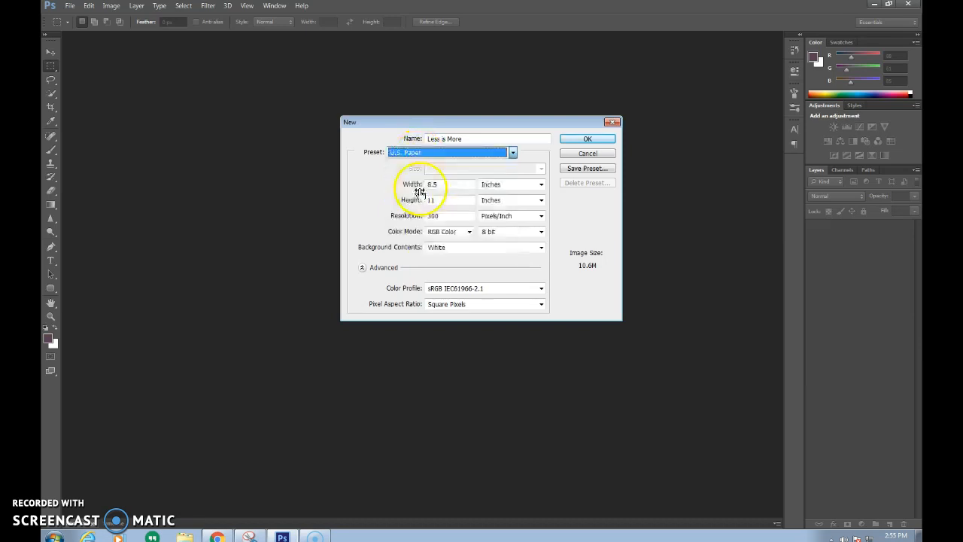
double_click(444, 216)
text(150)
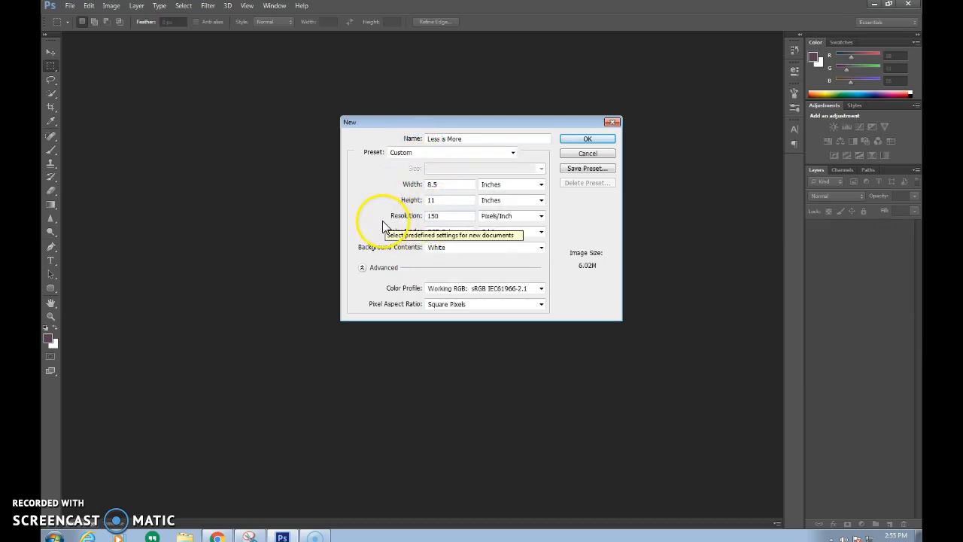
click(588, 139)
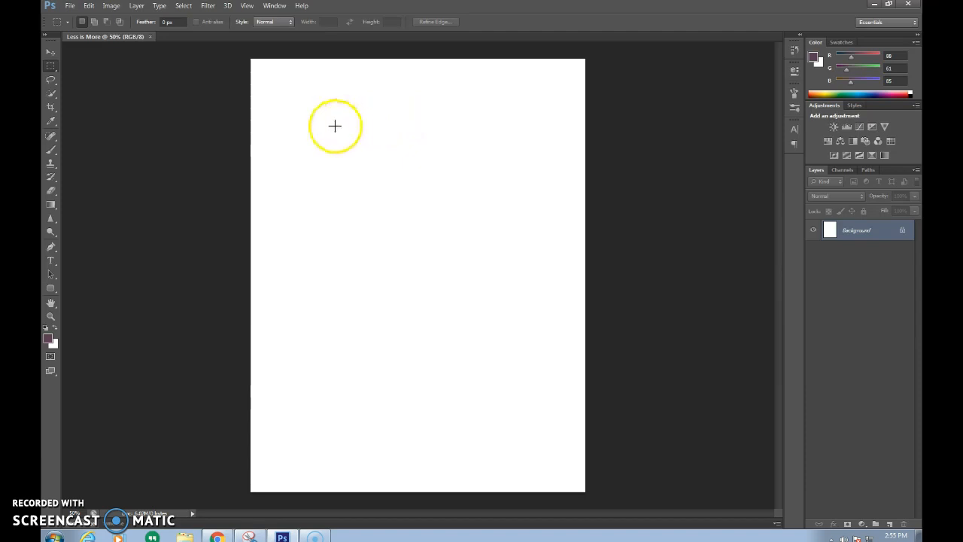
Step: Open the Jaguar_head_shot.jpg image from the Less is More4 folder alongside the blank document
click(69, 6)
click(79, 25)
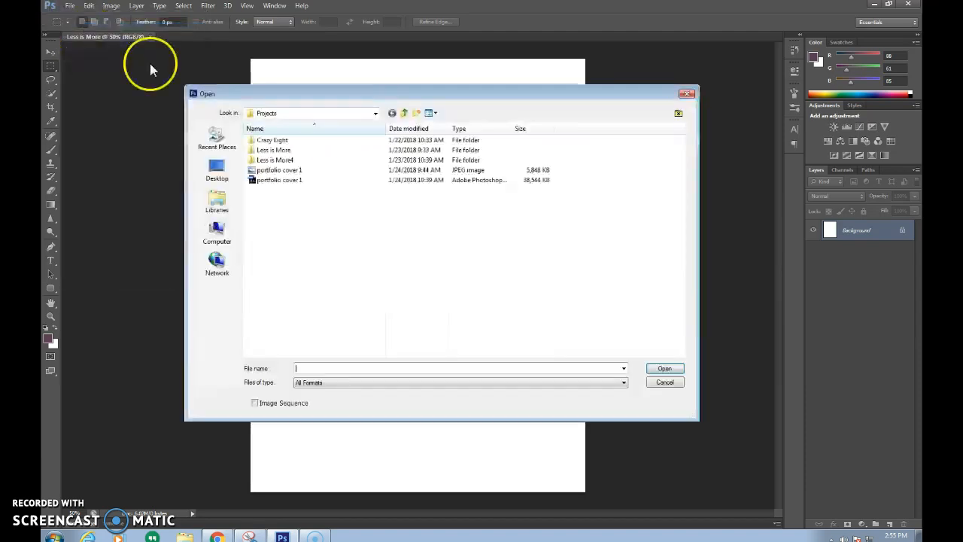
double_click(289, 160)
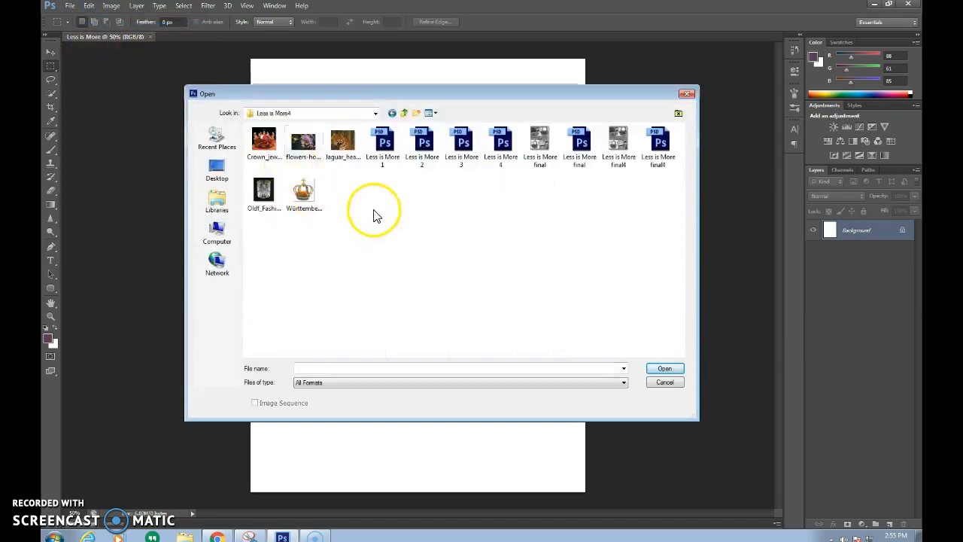
double_click(342, 147)
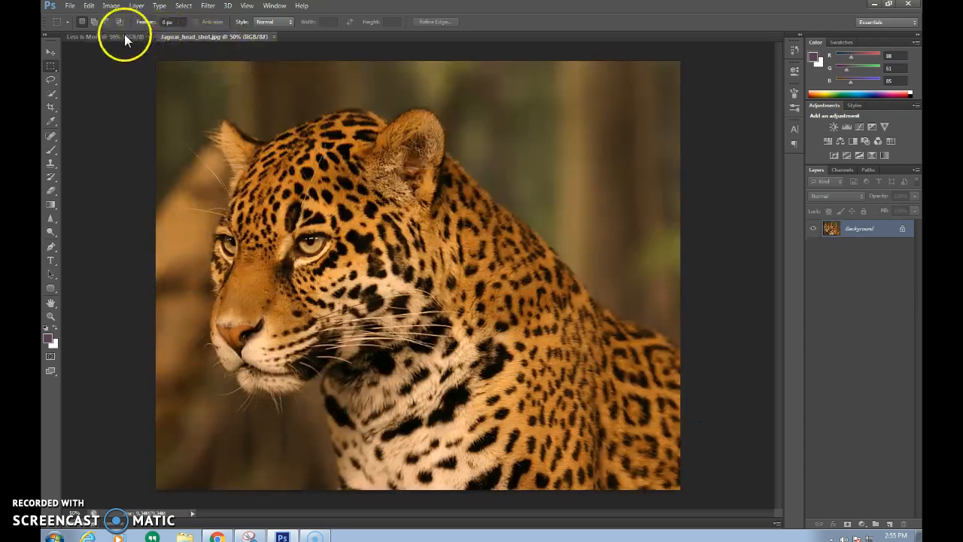
click(124, 37)
click(199, 36)
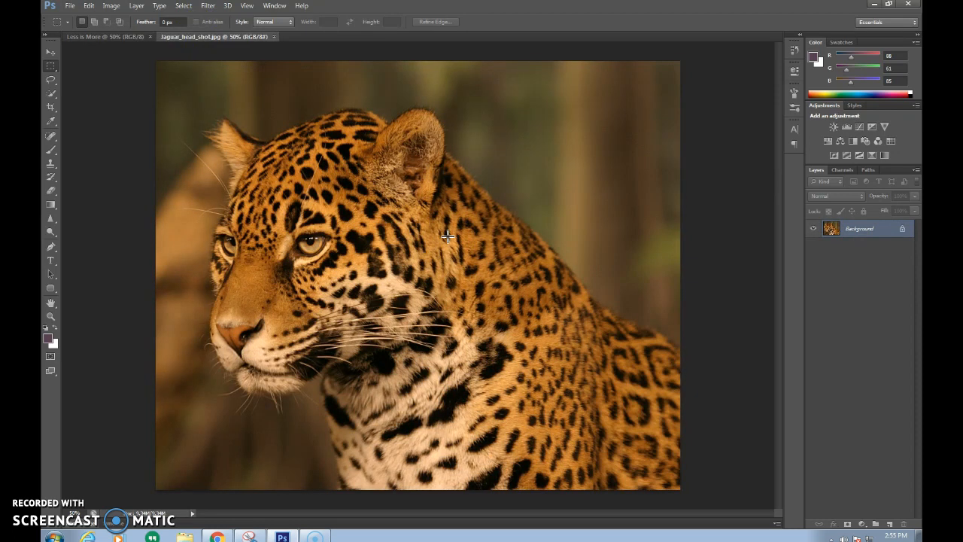
Step: Duplicate the jaguar photo's Background layer as Background copy
right_click(858, 232)
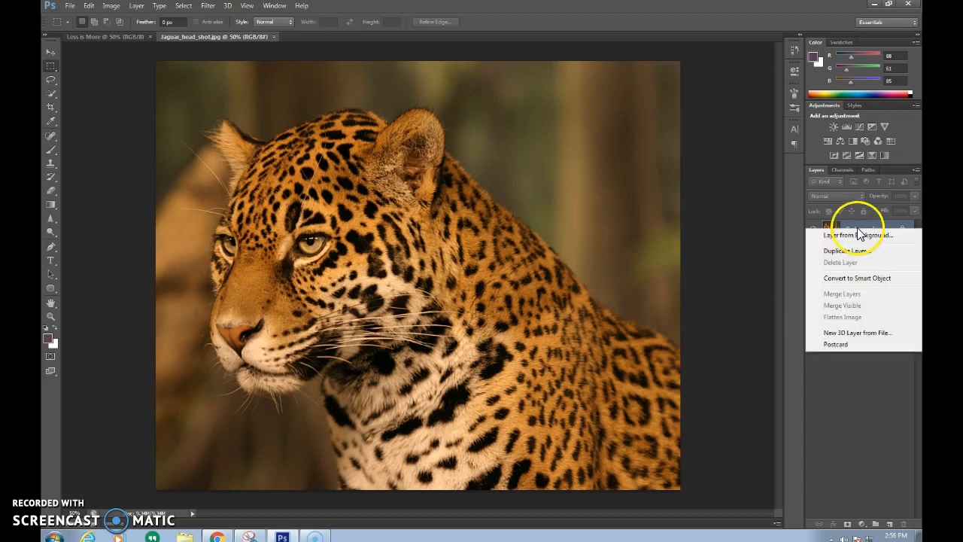
click(854, 252)
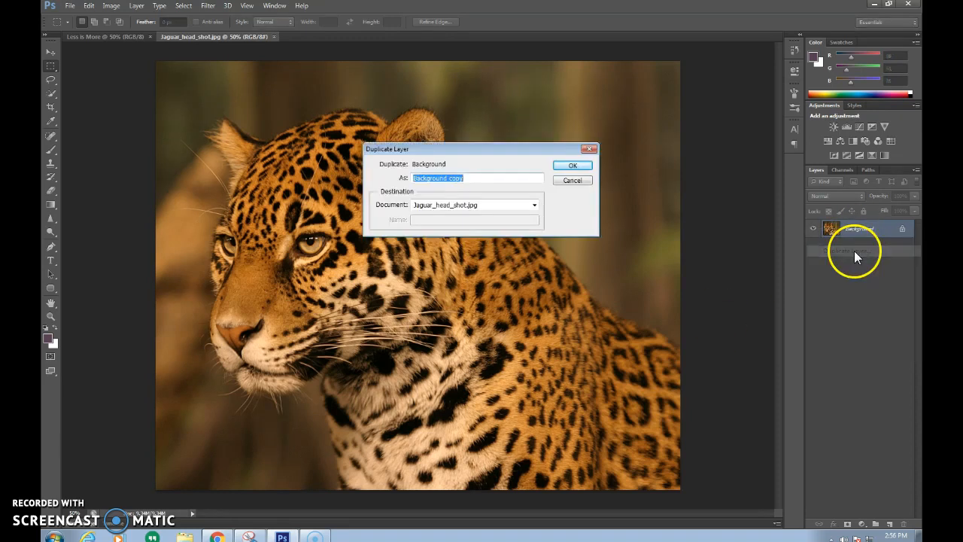
click(569, 167)
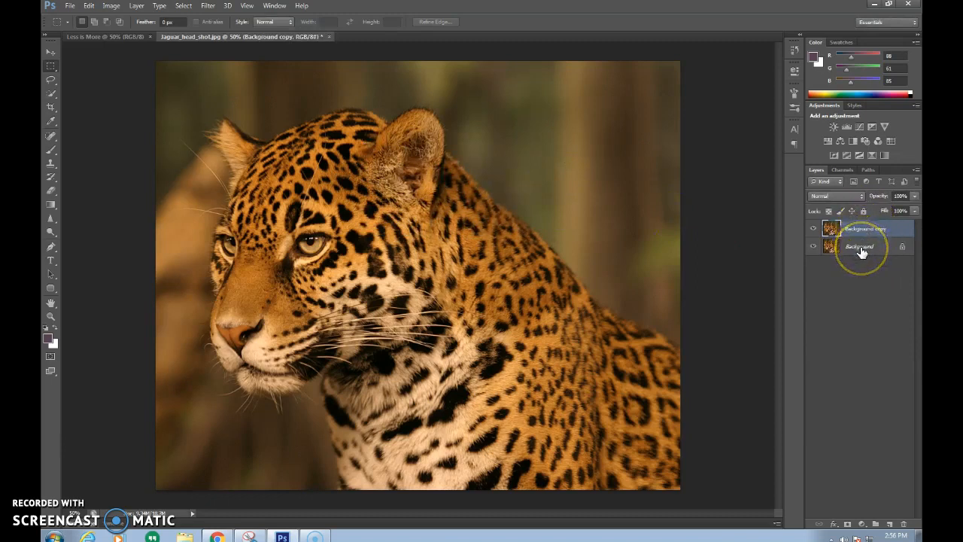
Step: Convert the copied layer to black and white with Reds 36, Yellows 115, Greens 141, Cyans 148, Blues 96 and Magentas 13
click(110, 6)
mouse_move(126, 33)
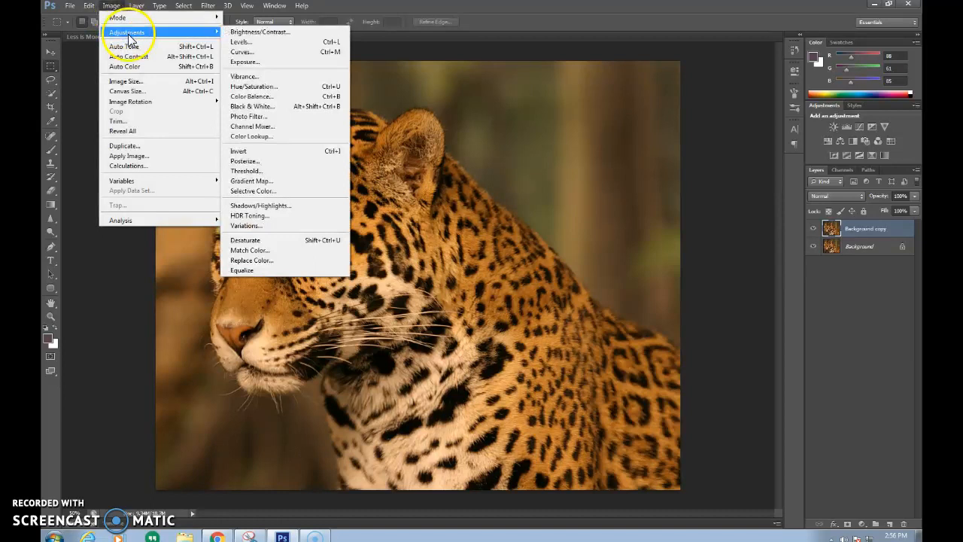
click(269, 105)
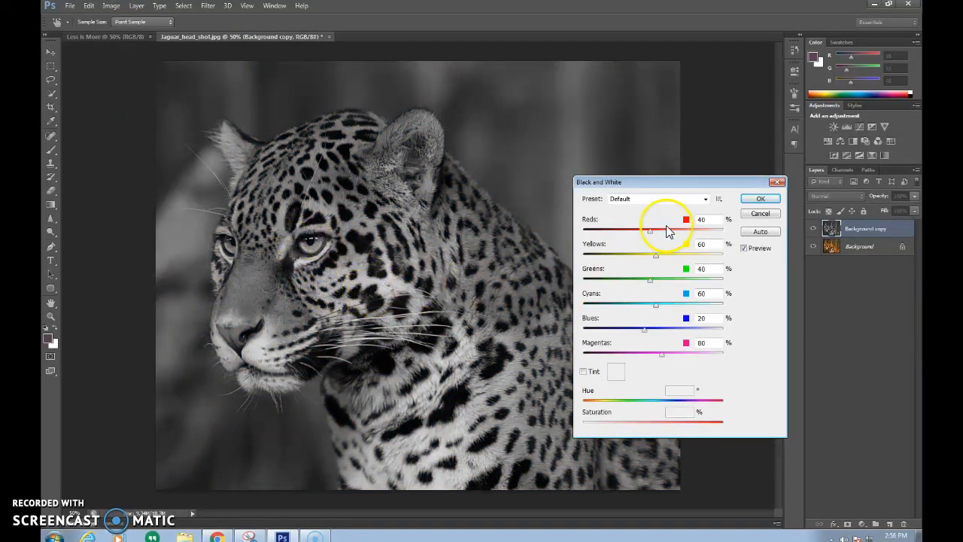
drag(686, 233, 648, 233)
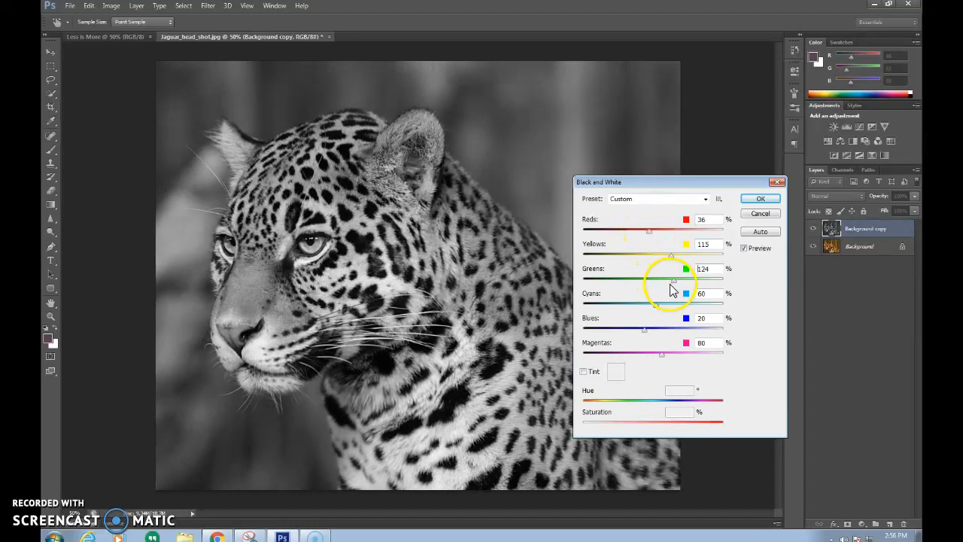
drag(658, 309, 675, 311)
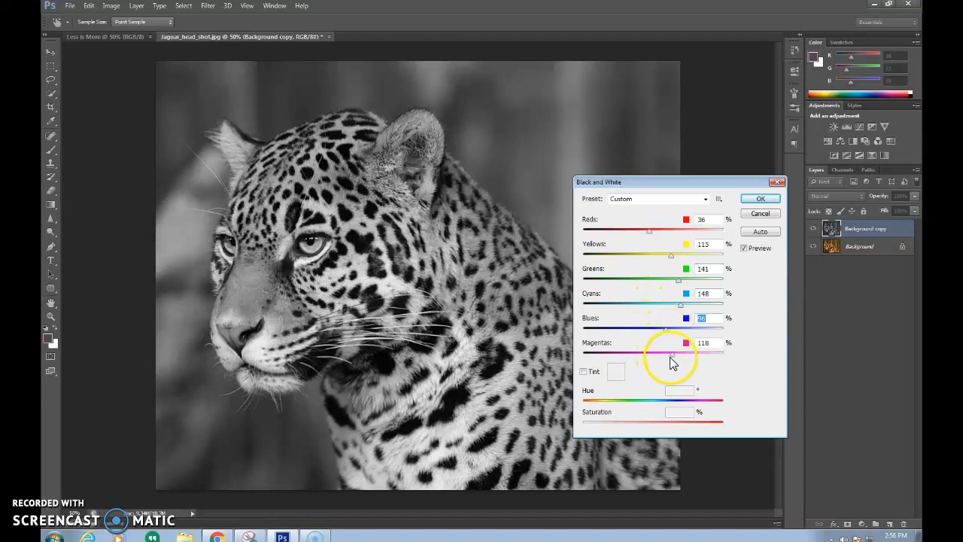
drag(656, 360, 644, 359)
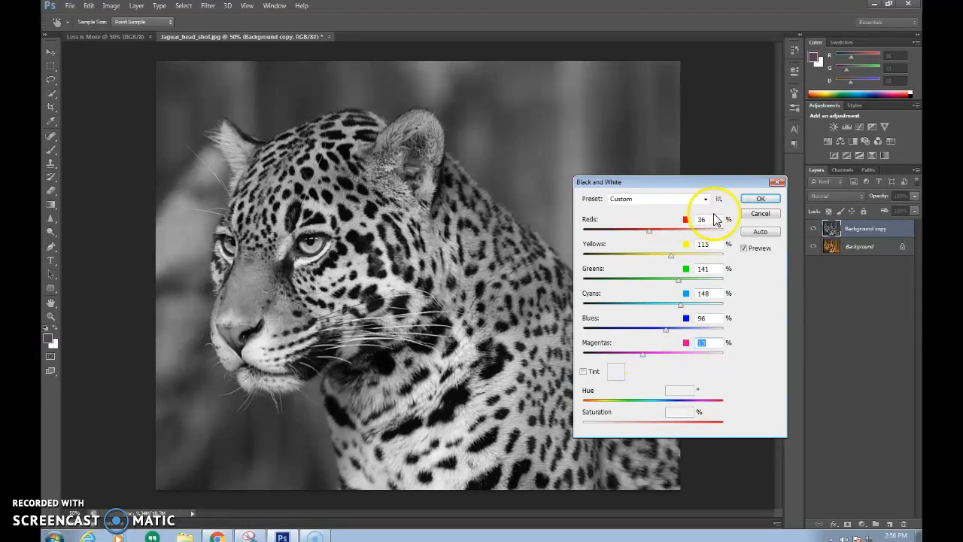
click(758, 199)
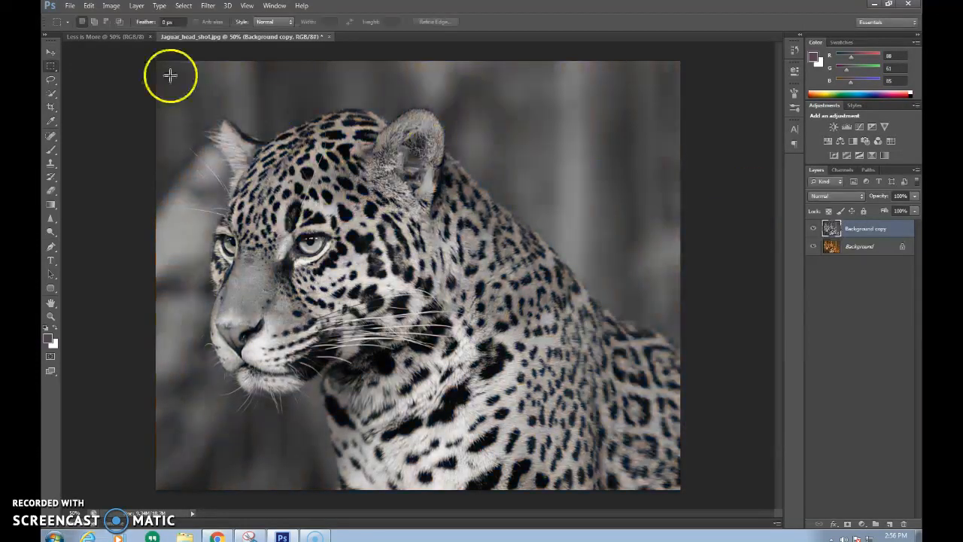
Step: Increase the contrast of the black-and-white jaguar layer with a Brightness/Contrast adjustment, leaving brightness at 0
click(111, 6)
mouse_move(123, 33)
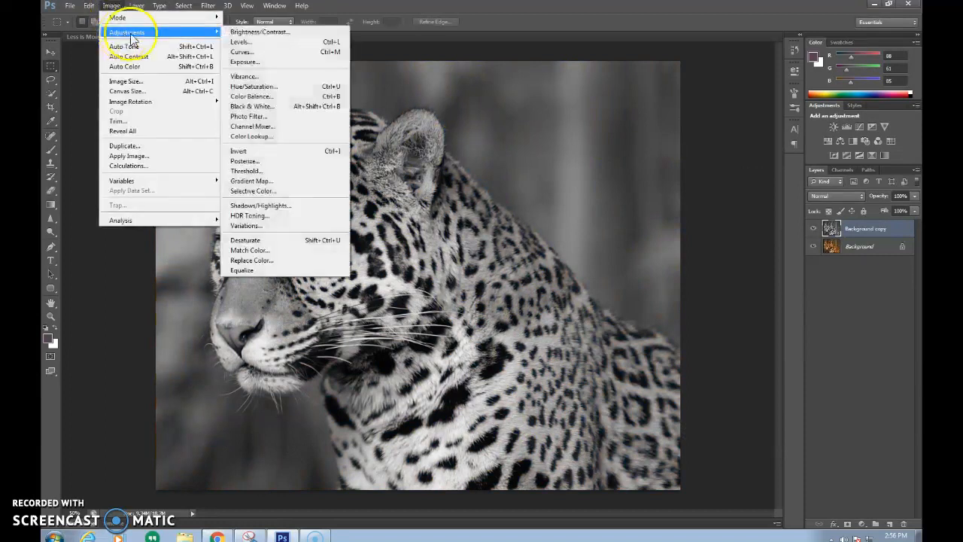
click(263, 31)
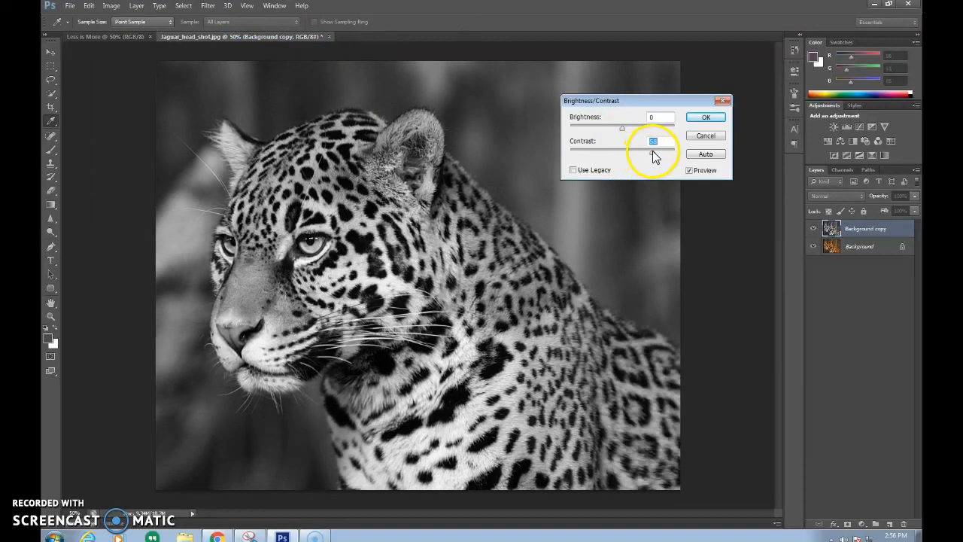
click(715, 120)
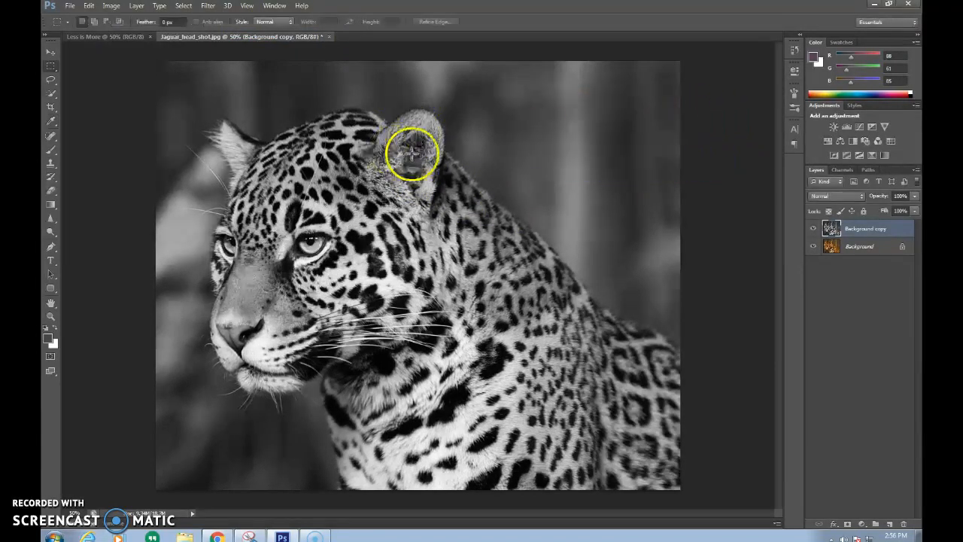
Step: Try cropping the jaguar photo with the Unconstrained ratio setting, and undo the crop
click(53, 109)
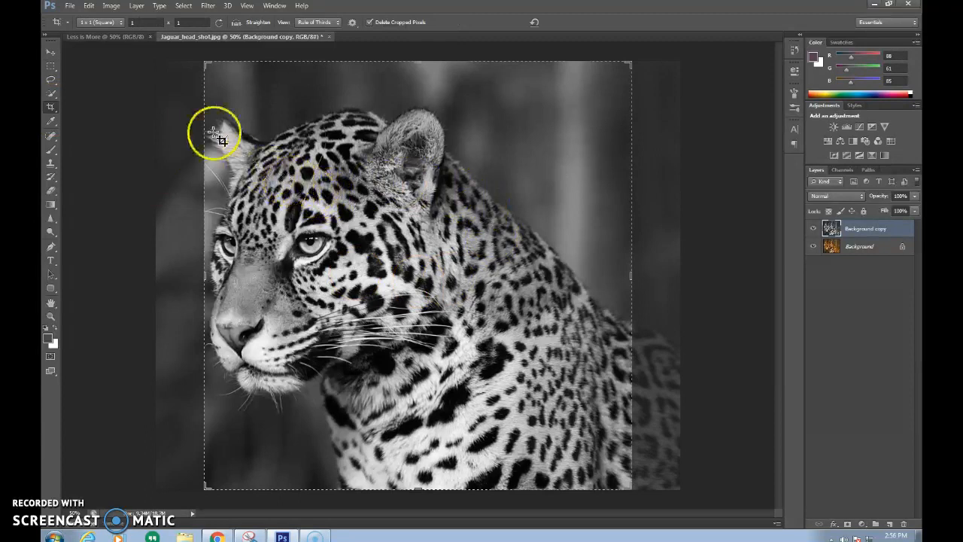
click(101, 21)
click(120, 32)
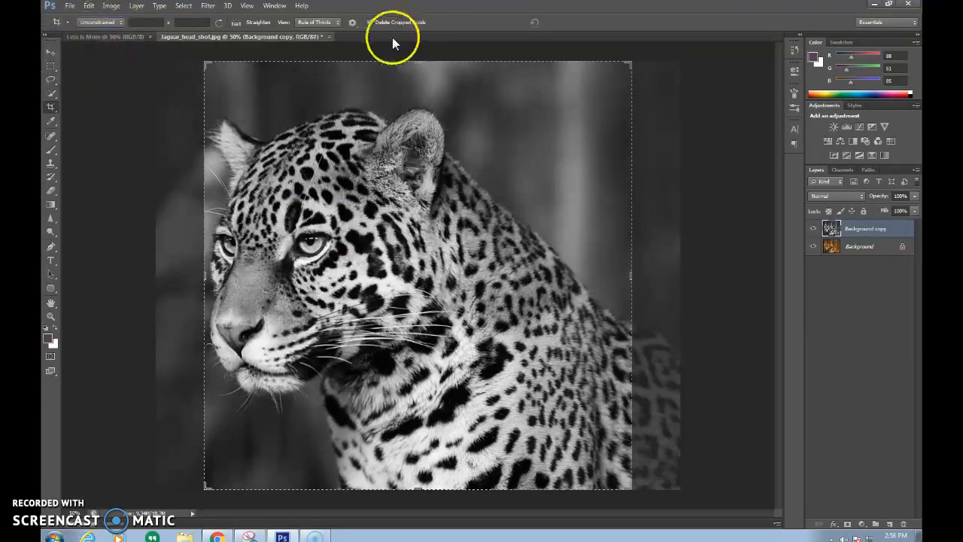
click(531, 70)
key(Return)
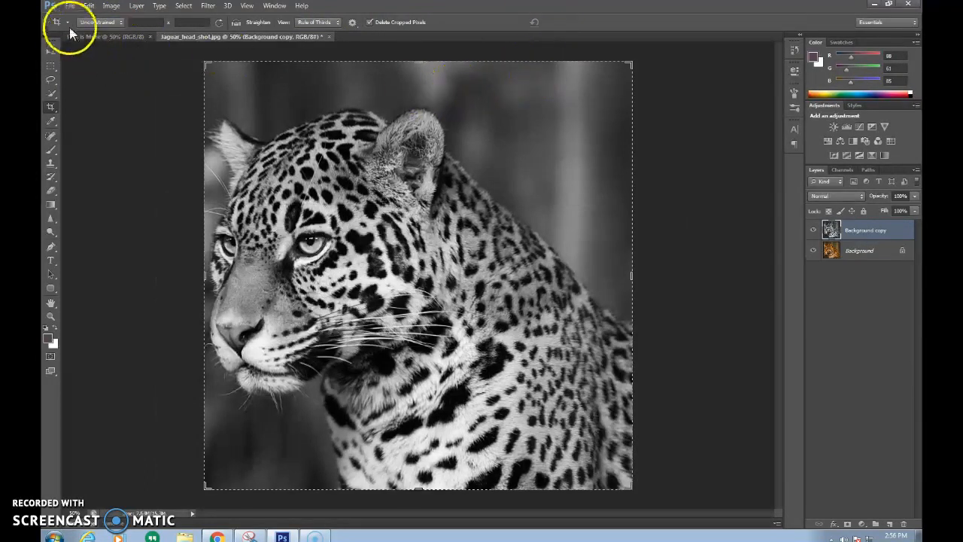
key(ctrl+z)
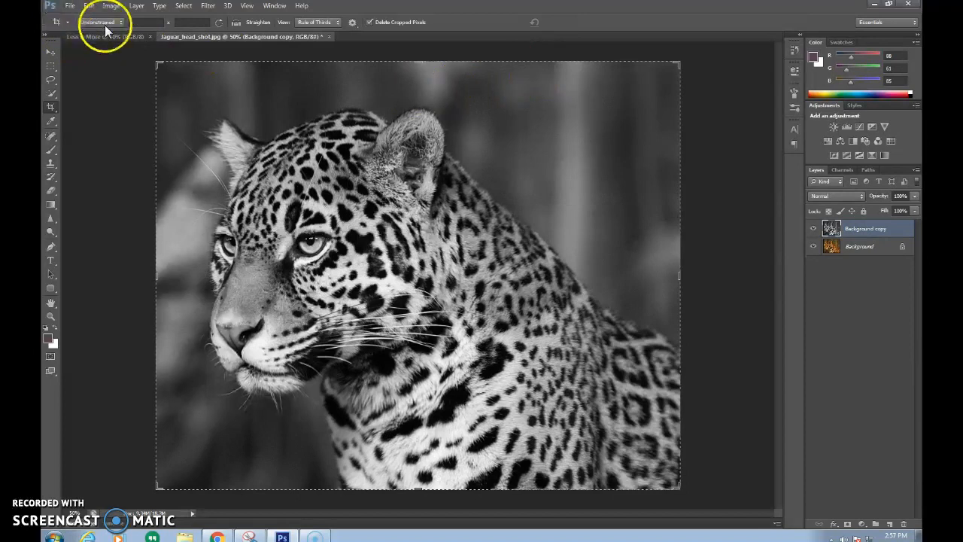
Step: Crop the jaguar photo with the 1 x 1 (Square) ratio around the head and shoulders
click(51, 53)
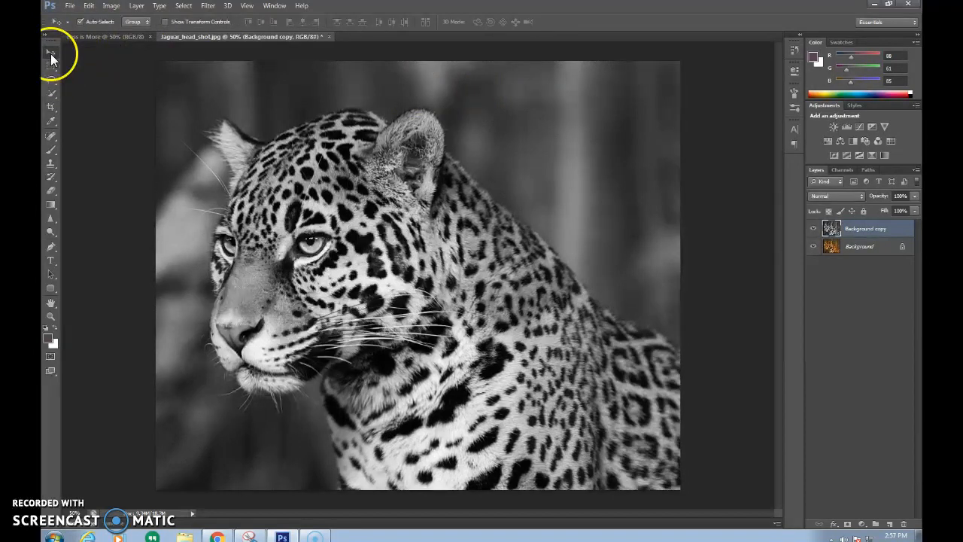
click(51, 107)
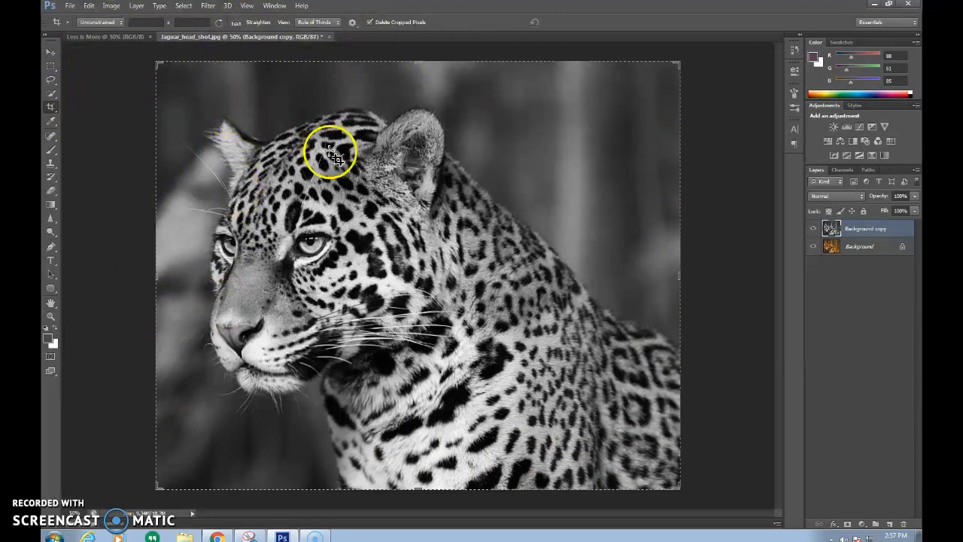
click(104, 22)
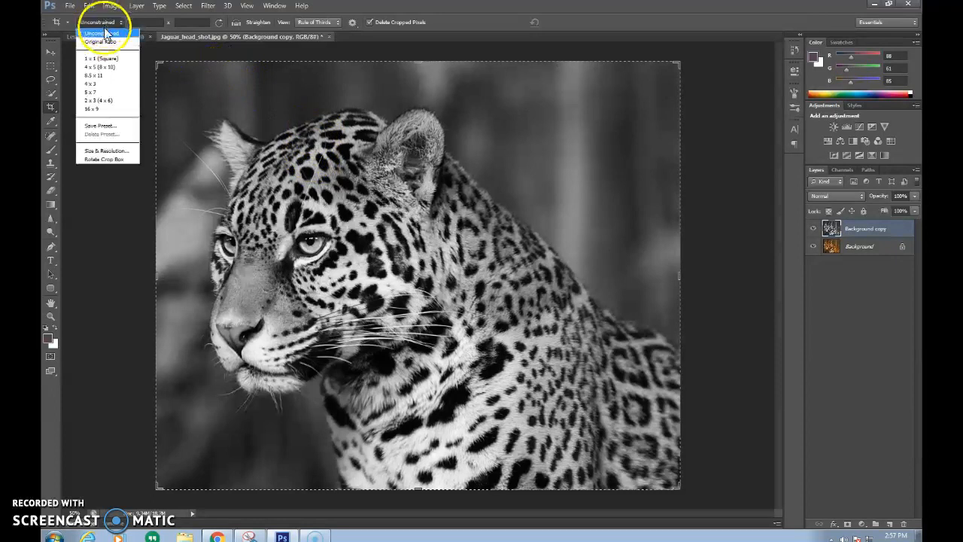
click(109, 59)
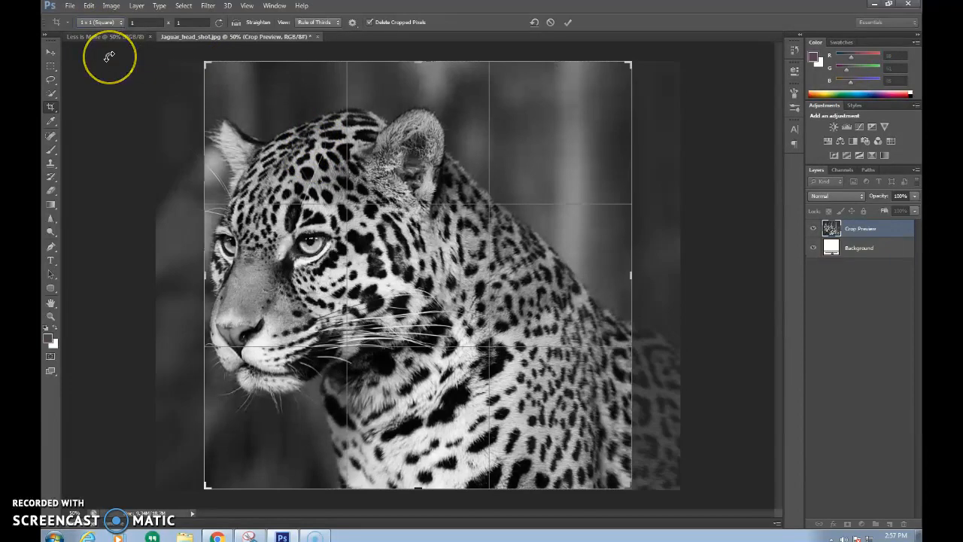
drag(398, 155, 422, 173)
drag(629, 67, 613, 86)
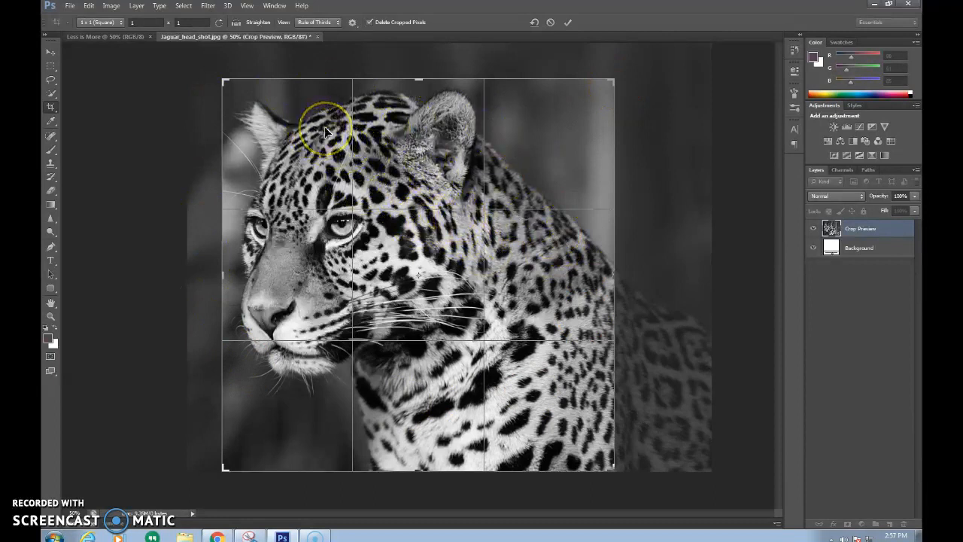
key(Return)
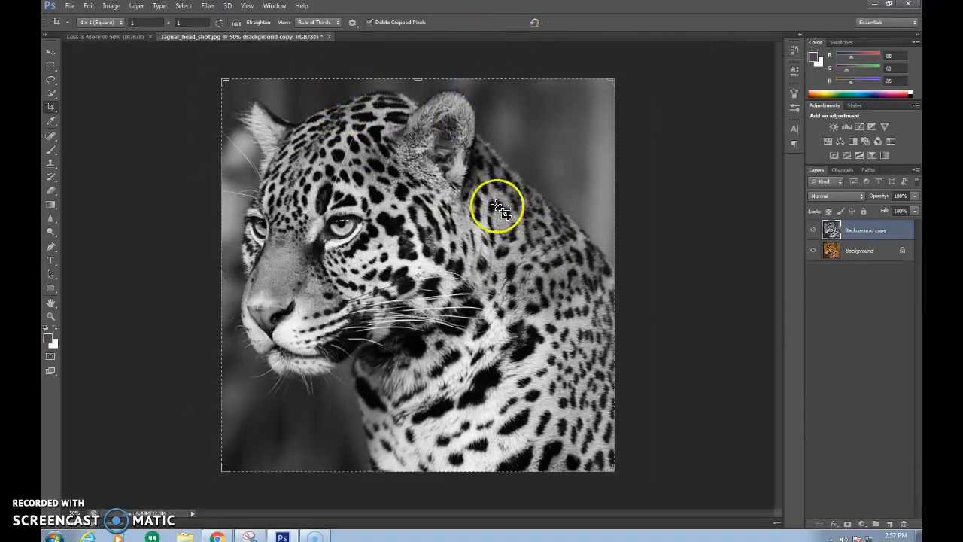
Step: Save the square-cropped photo as LIM1 in Photoshop format in the Less is More4 folder, keeping Maximize Compatibility on
click(73, 7)
click(101, 132)
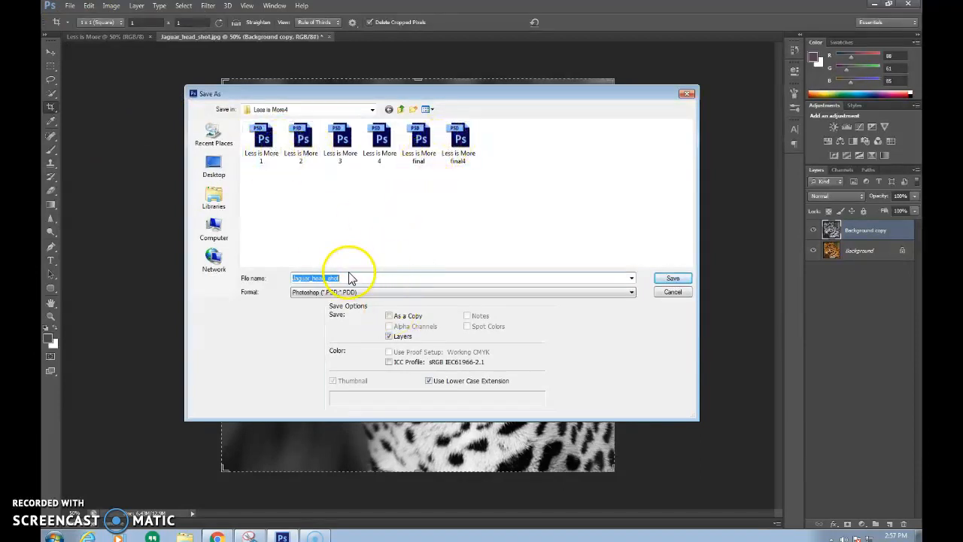
text(LIM1)
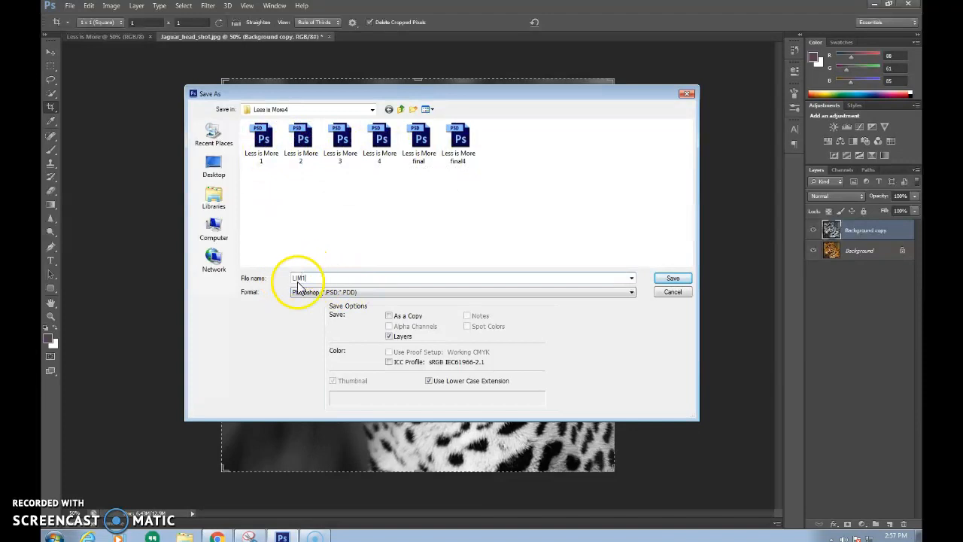
click(678, 279)
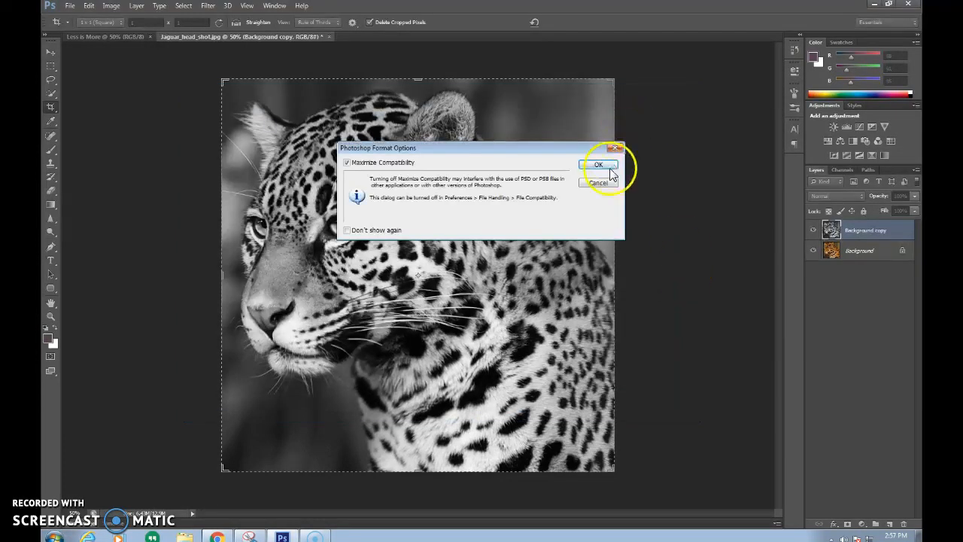
click(611, 172)
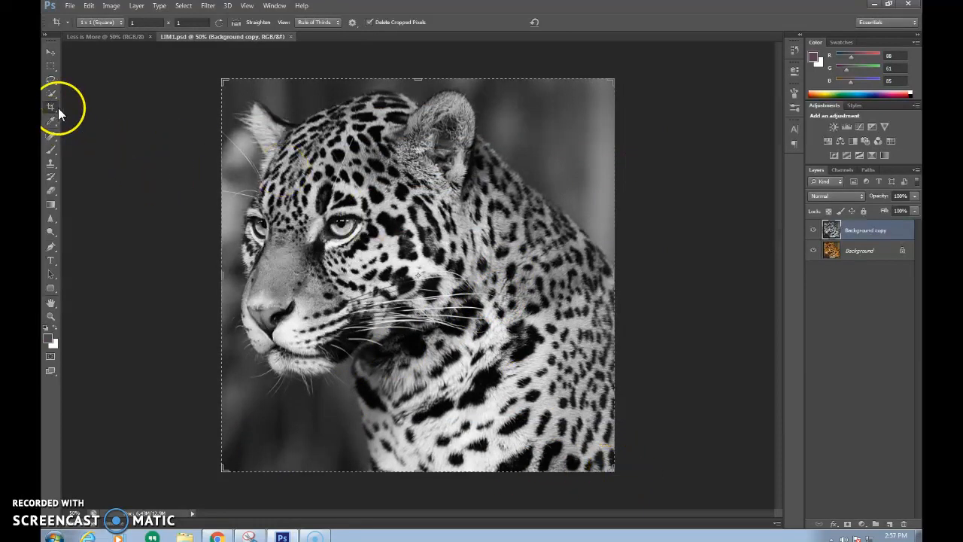
Step: Crop the photo to a tighter square that frames only the jaguar's head
drag(612, 472, 564, 437)
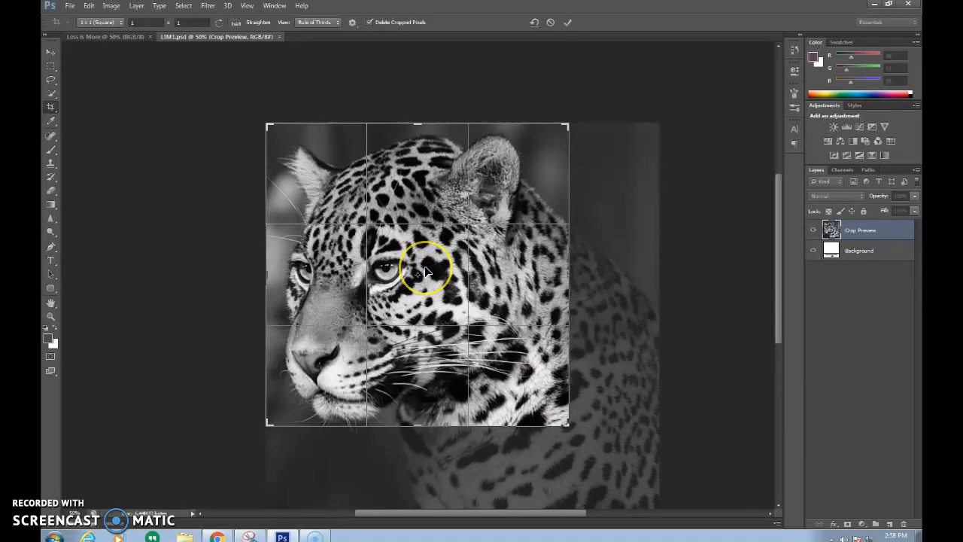
click(440, 268)
key(Return)
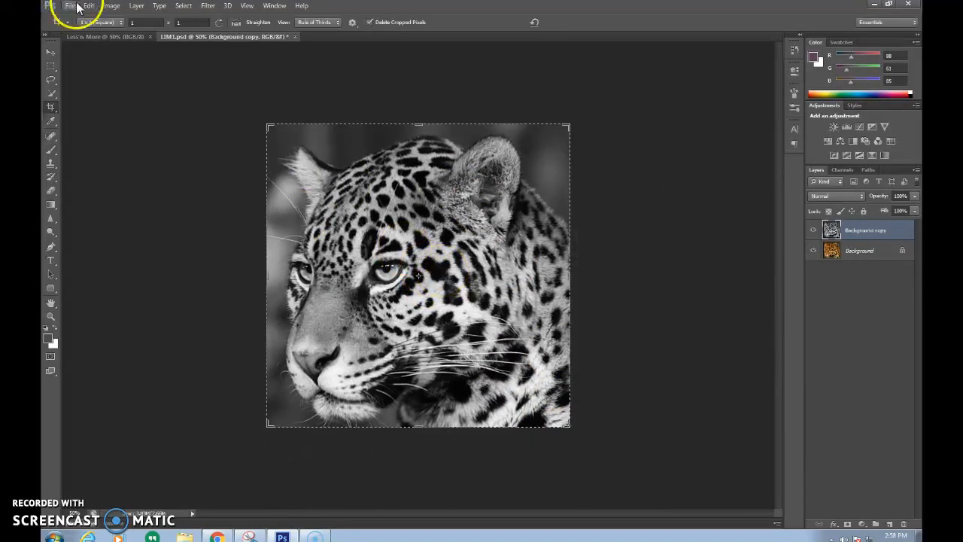
Step: Save the head crop as a separate Photoshop file named LIM2 in the Less is More4 folder
click(76, 6)
click(113, 129)
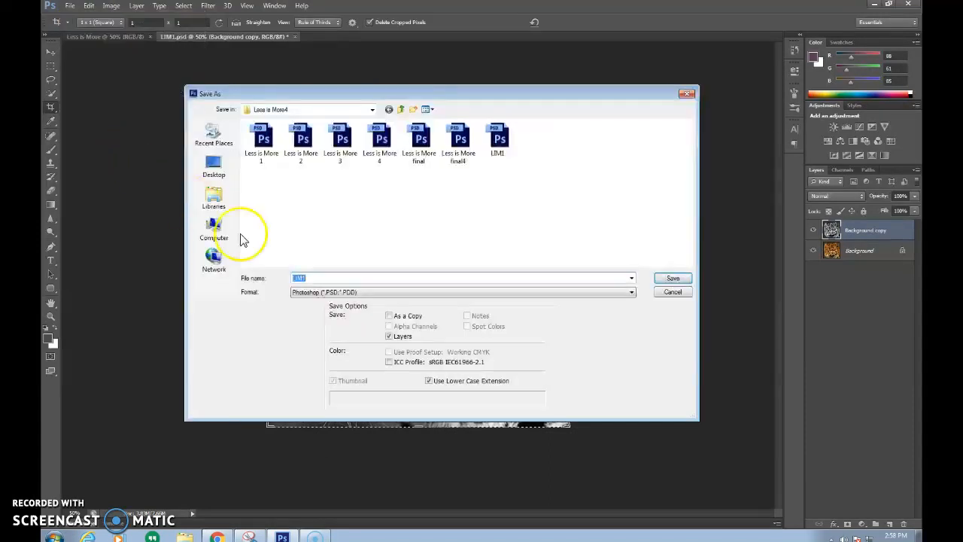
key(BackSpace)
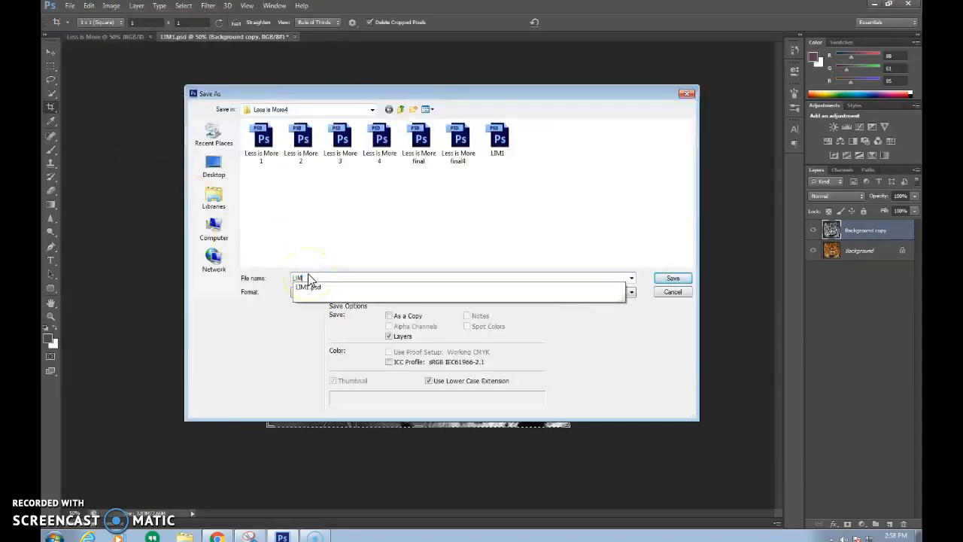
text(2)
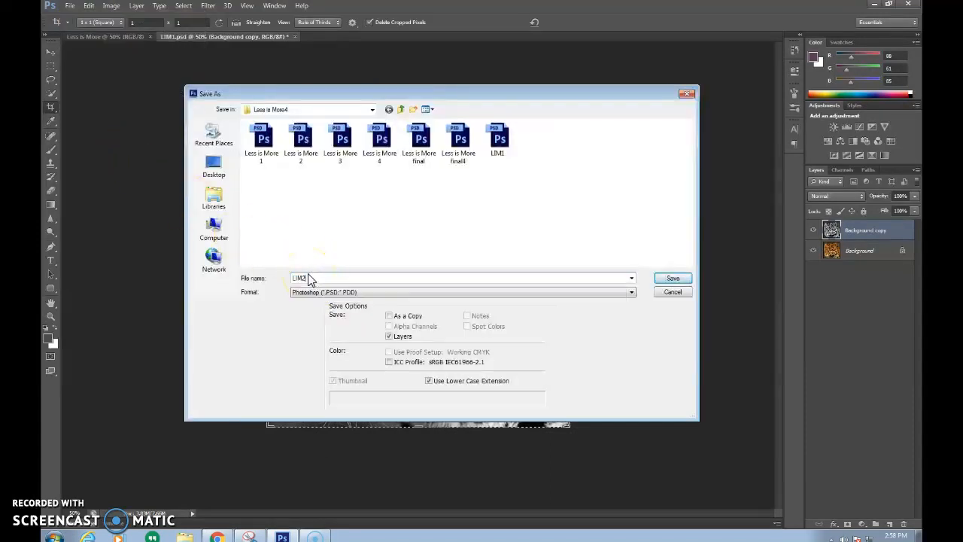
click(684, 275)
click(607, 162)
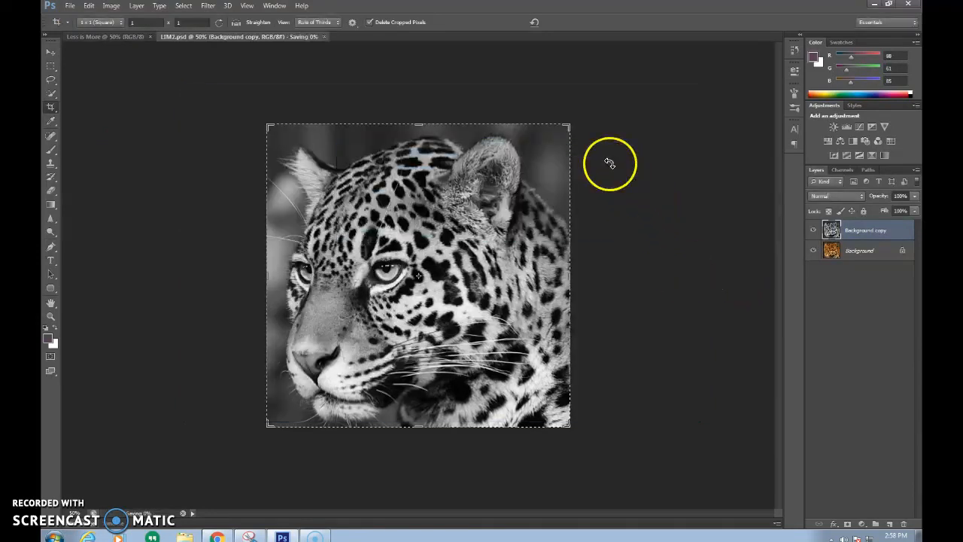
Step: Crop the photo to a close-up square of about 9.7 in around the jaguar's near eye, cheek and whiskers
drag(269, 425, 322, 394)
drag(417, 270, 452, 235)
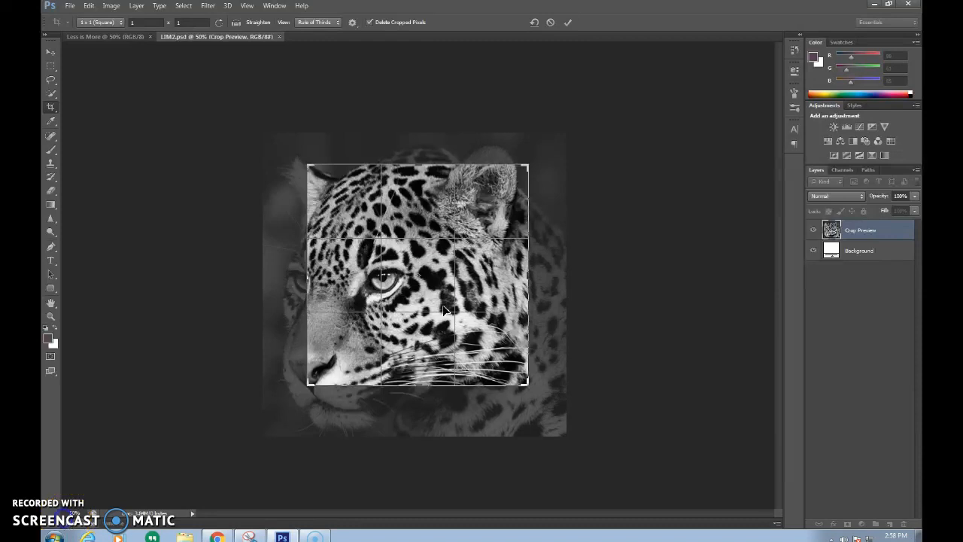
mouse_move(424, 279)
mouse_down()
mouse_move(436, 273)
mouse_move(425, 281)
mouse_up()
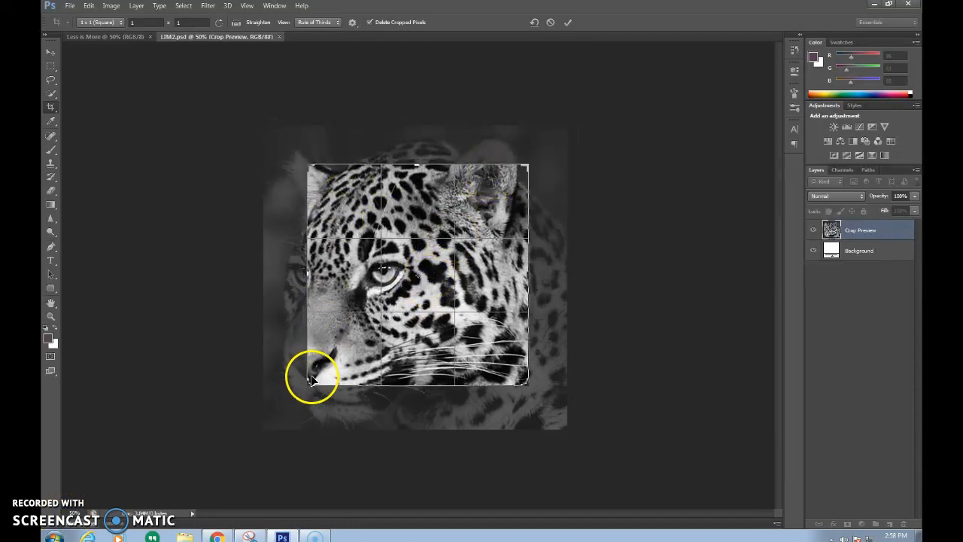
drag(308, 163, 327, 182)
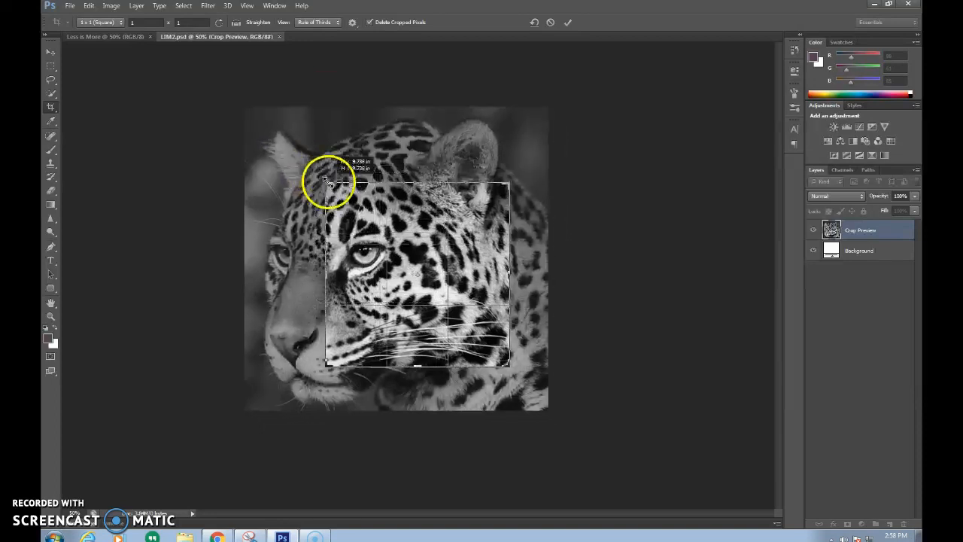
drag(429, 297, 455, 292)
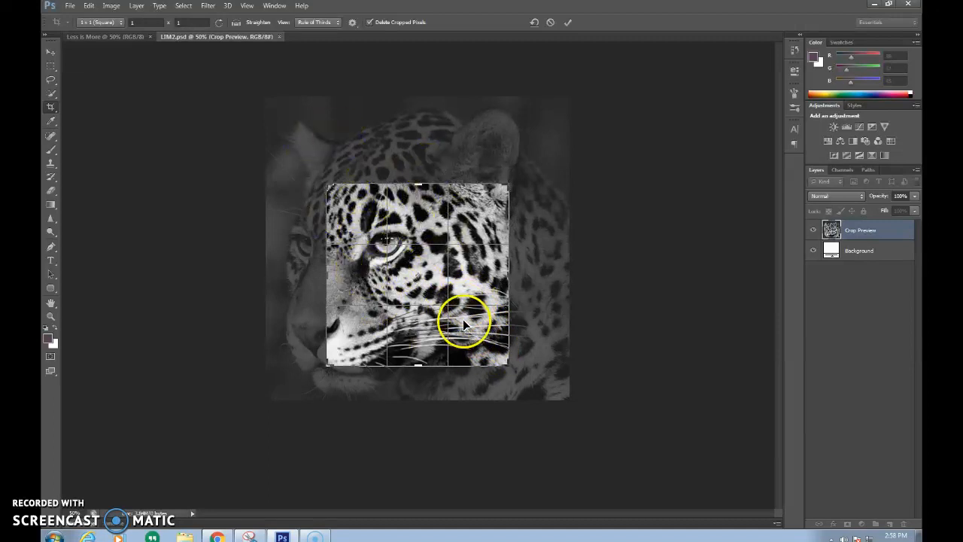
key(Return)
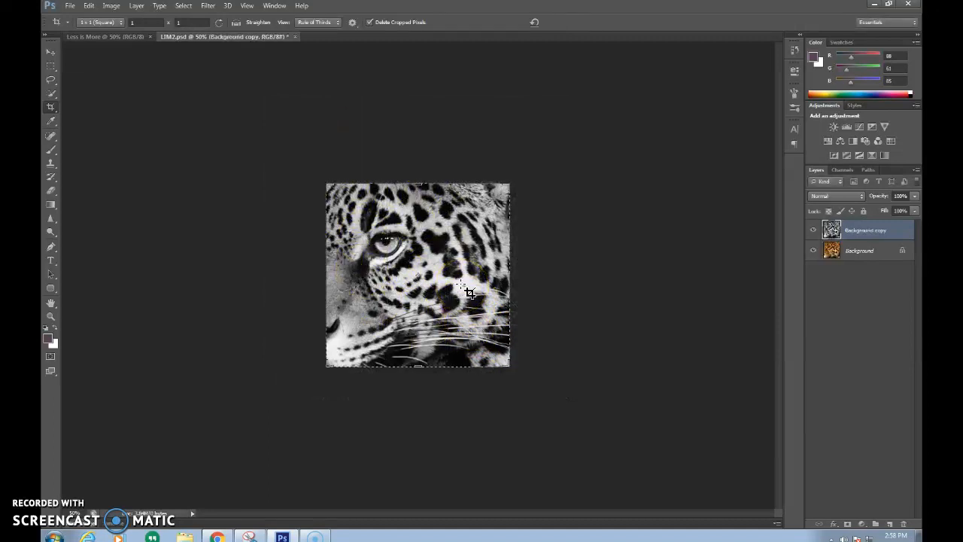
Step: Save the eye close-up as a separate Photoshop file named LIM3 in the Less is More4 folder
click(72, 6)
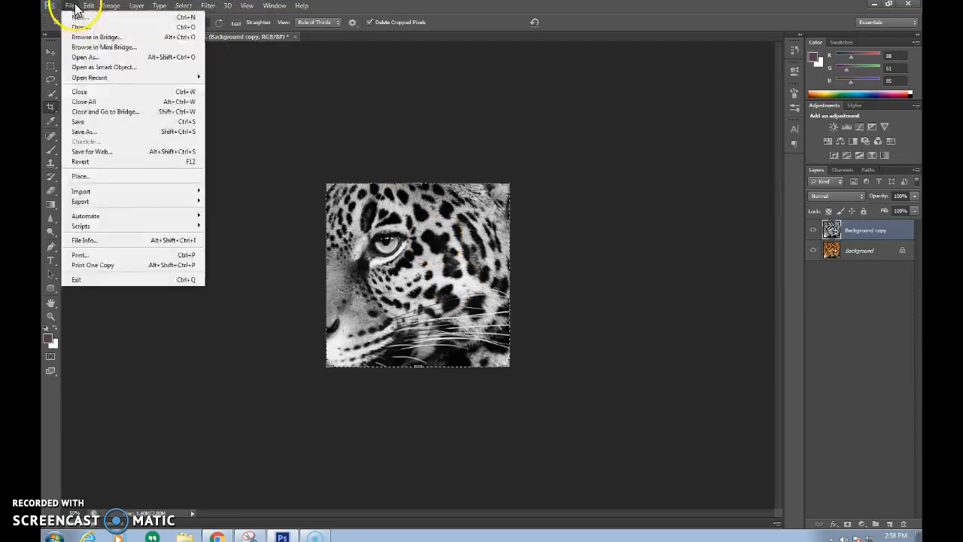
click(100, 132)
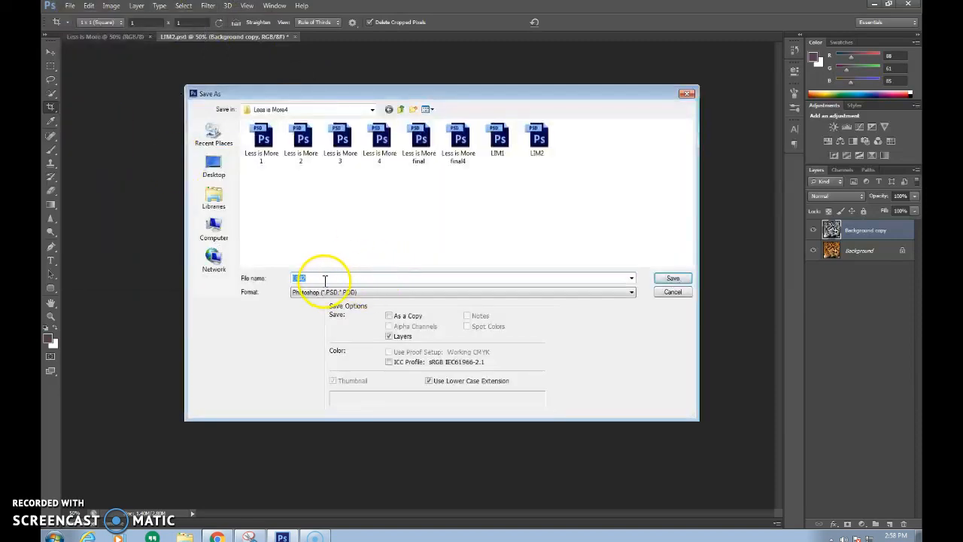
key(BackSpace)
text(3)
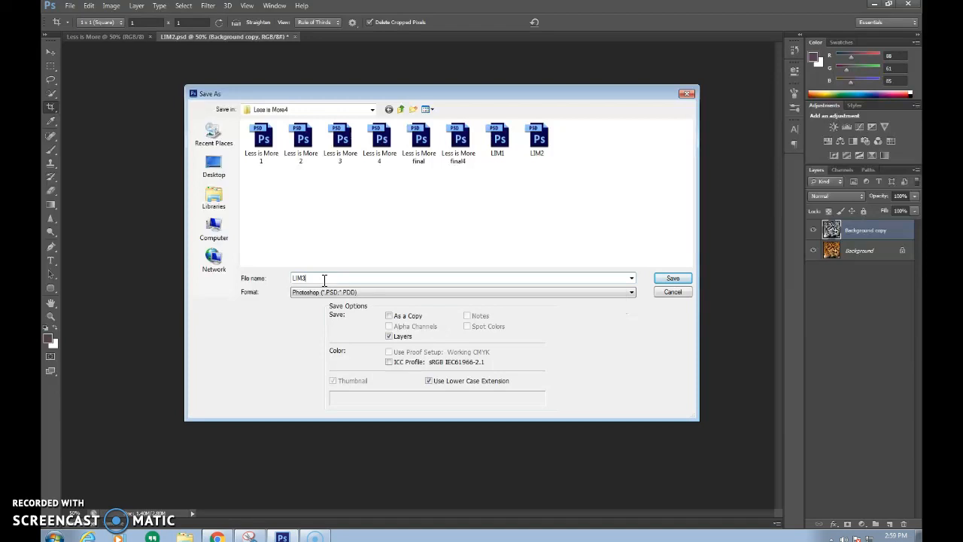
click(672, 279)
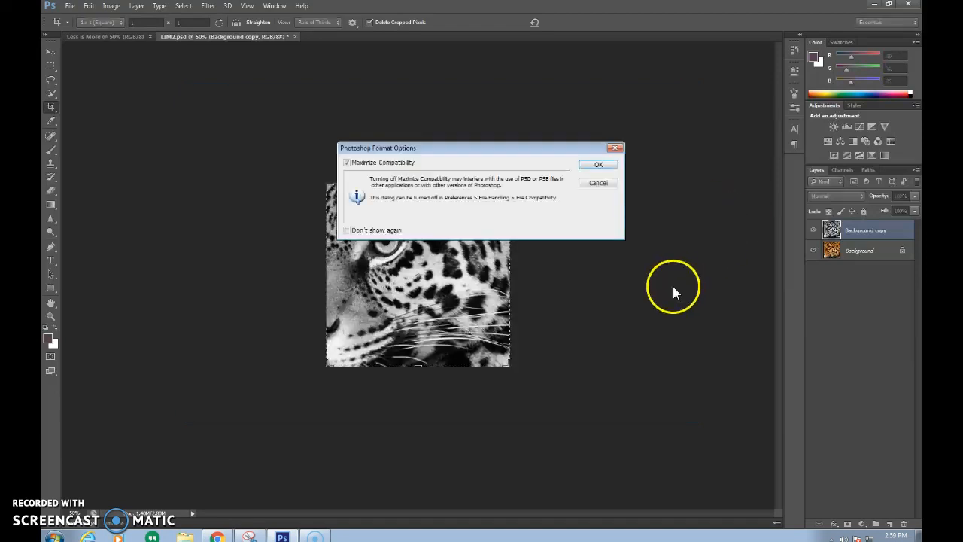
click(597, 165)
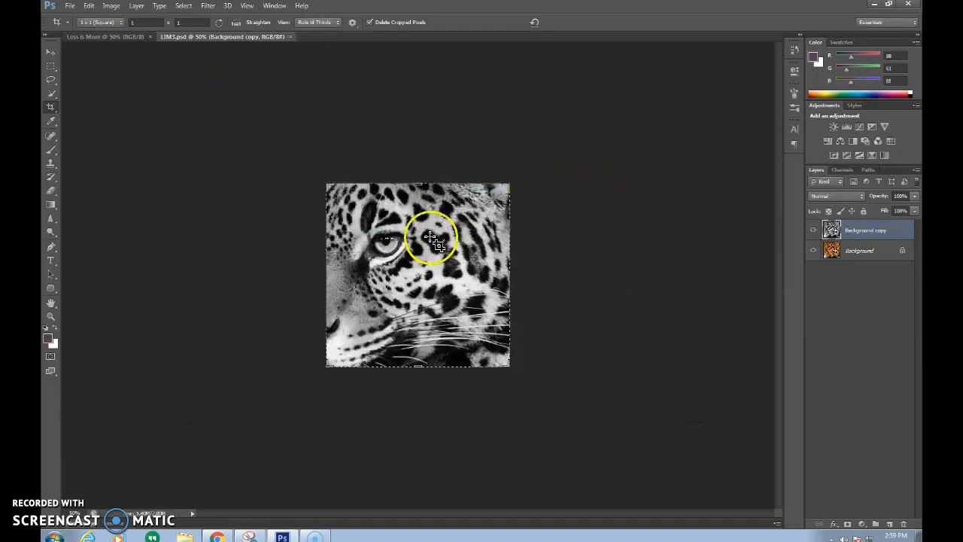
Step: Invert the tones of the black-and-white Background copy layer
click(50, 55)
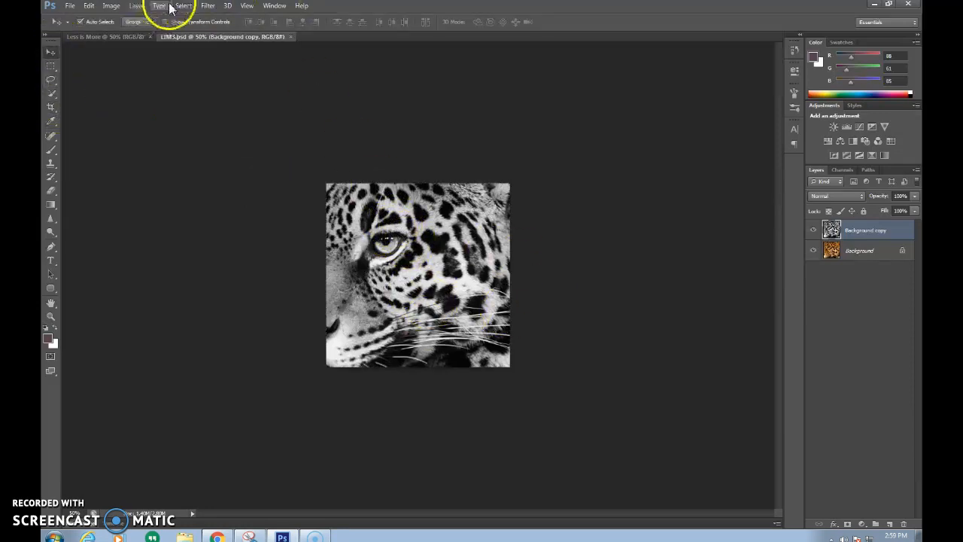
click(115, 6)
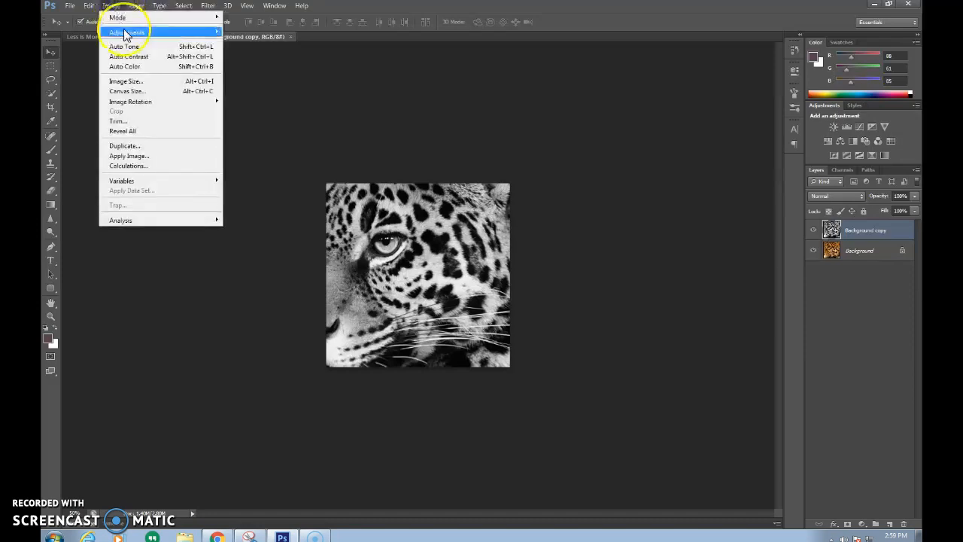
click(126, 33)
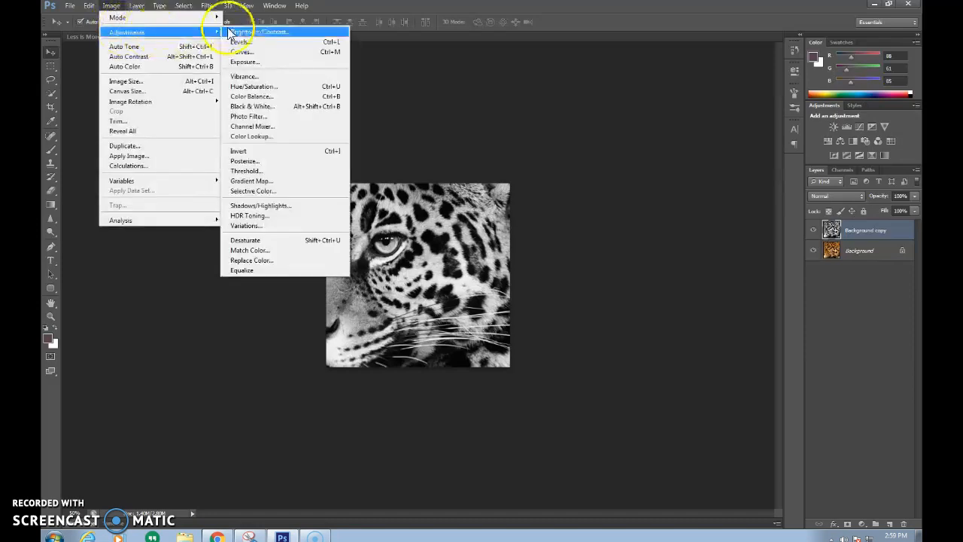
click(265, 155)
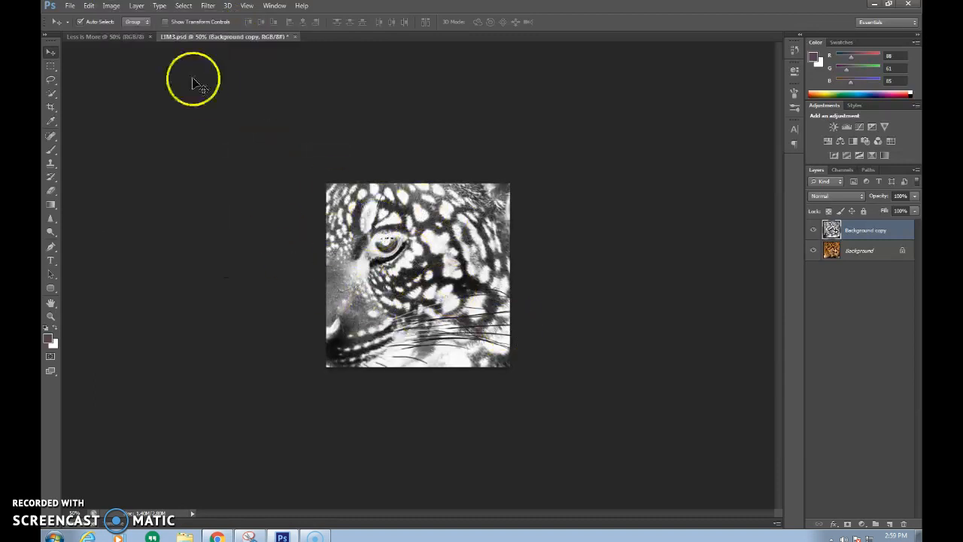
Step: Apply a Brightness/Contrast adjustment to the inverted jaguar close-up
click(111, 6)
mouse_move(124, 32)
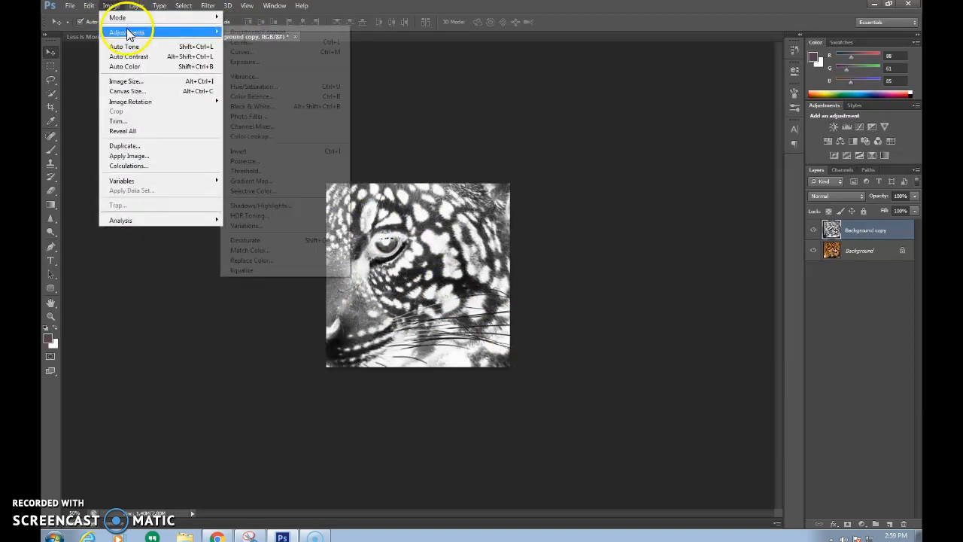
click(259, 36)
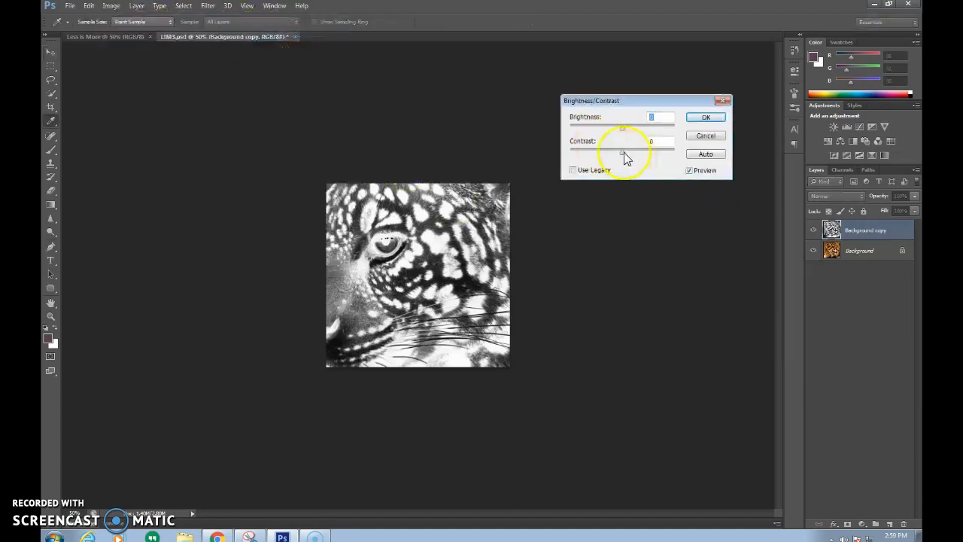
mouse_move(628, 128)
mouse_down()
mouse_move(611, 127)
mouse_move(621, 130)
mouse_up()
click(707, 119)
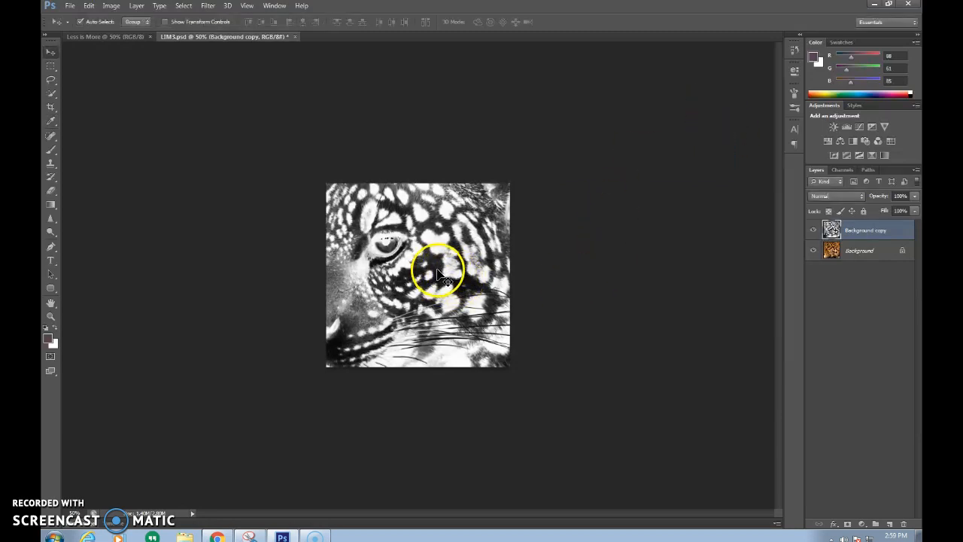
Step: Save the inverted jaguar close-up as a separate Photoshop file named LIM4 in the Less is More4 folder
click(71, 6)
click(77, 130)
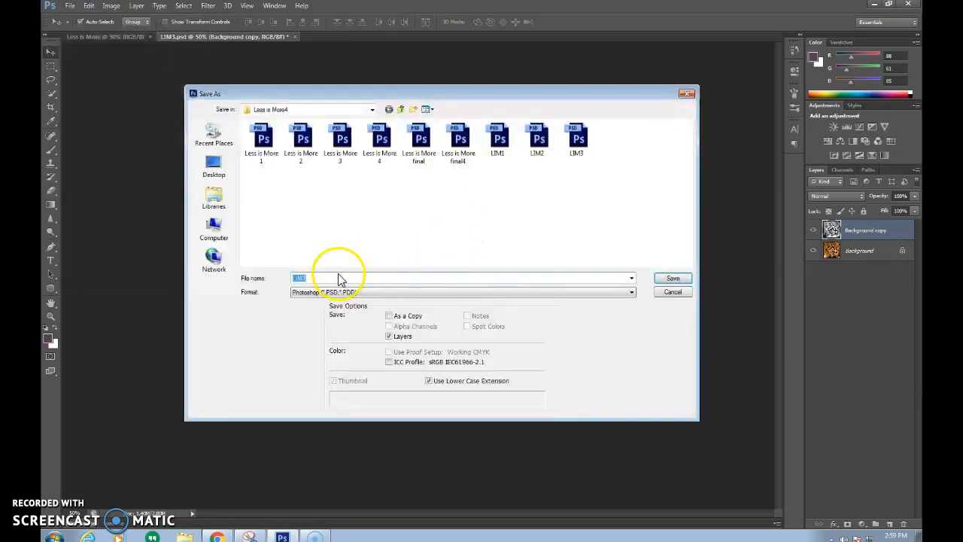
key(BackSpace)
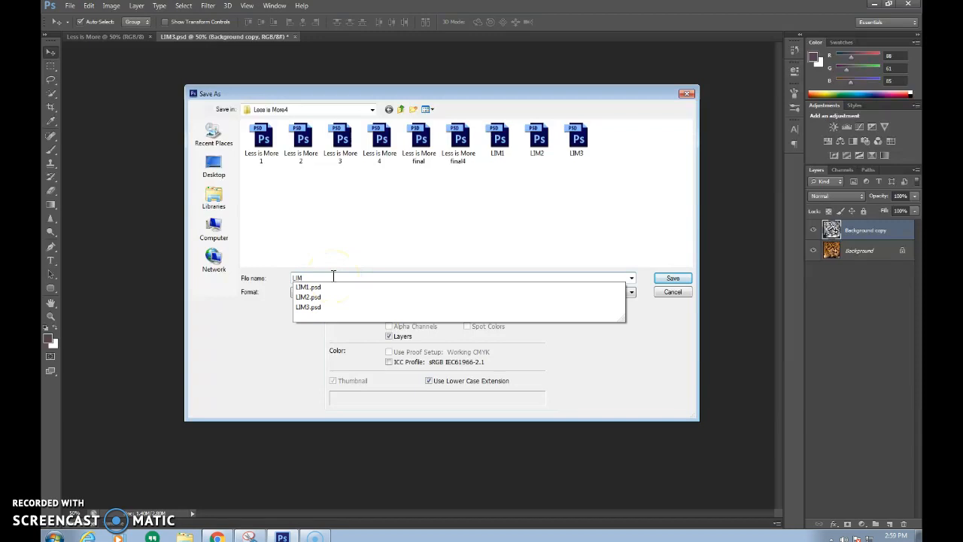
text(4)
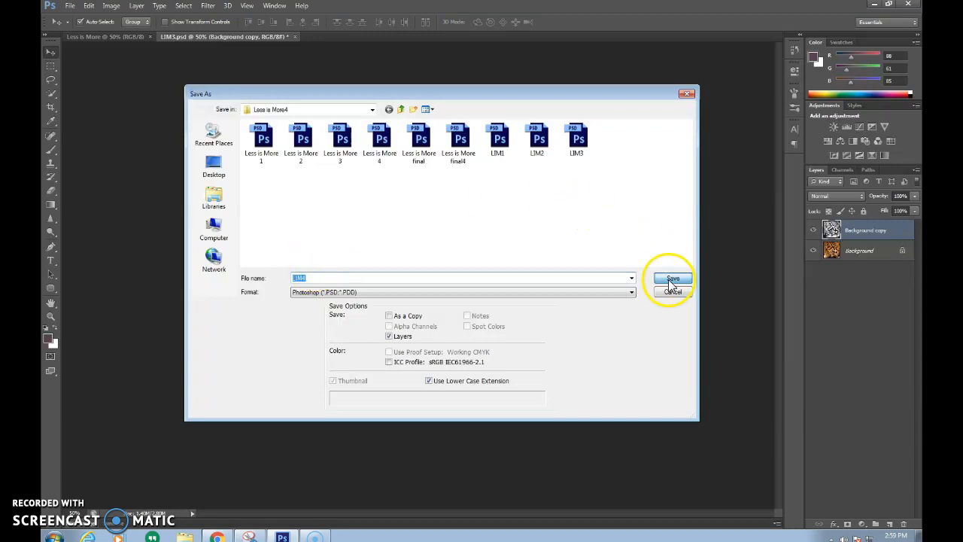
click(670, 280)
click(596, 164)
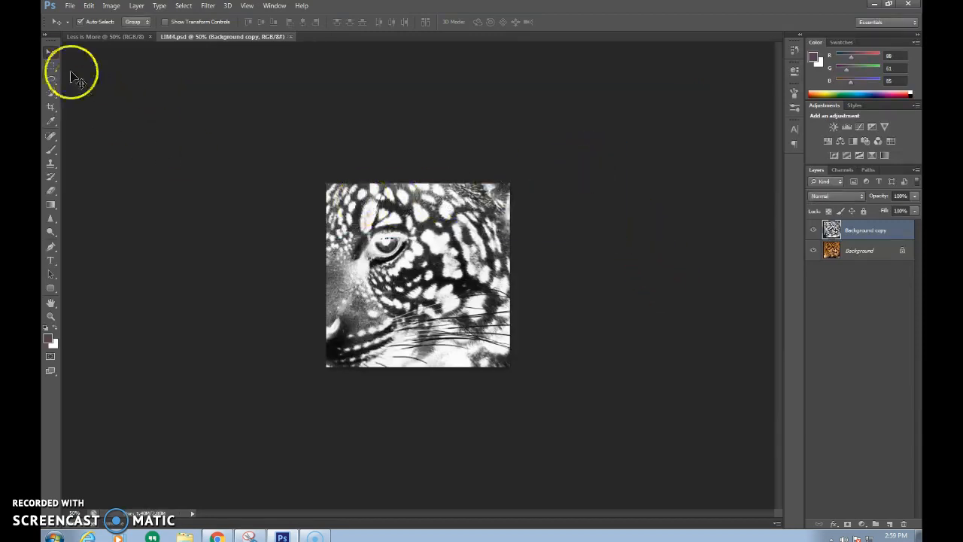
Step: Place LIM1 into the Less is More document, scaled to about 15.27% in the upper-left part of the page
click(97, 37)
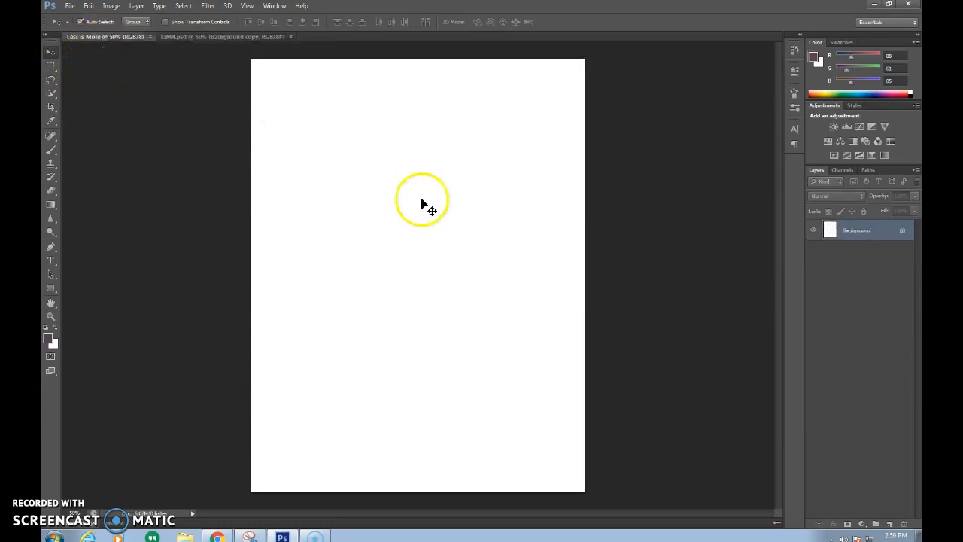
click(71, 8)
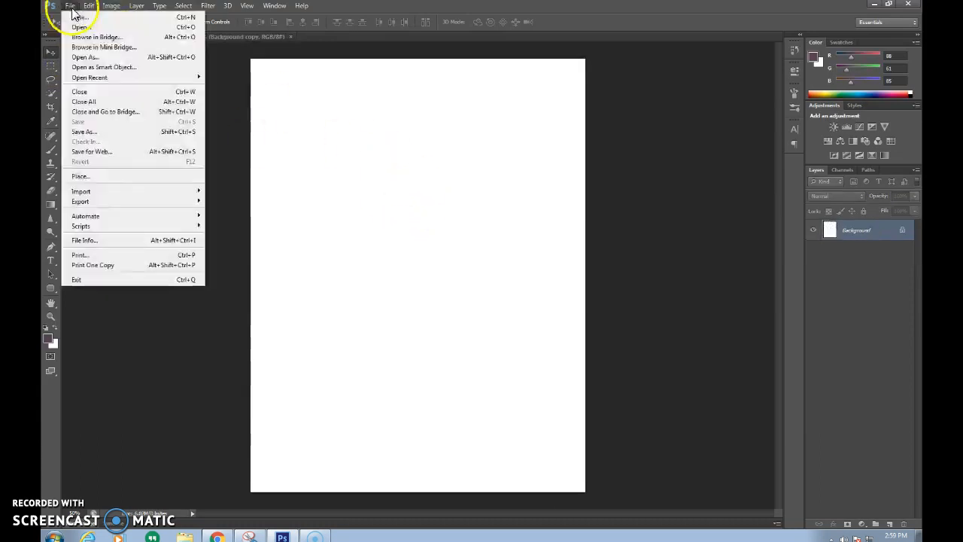
click(109, 175)
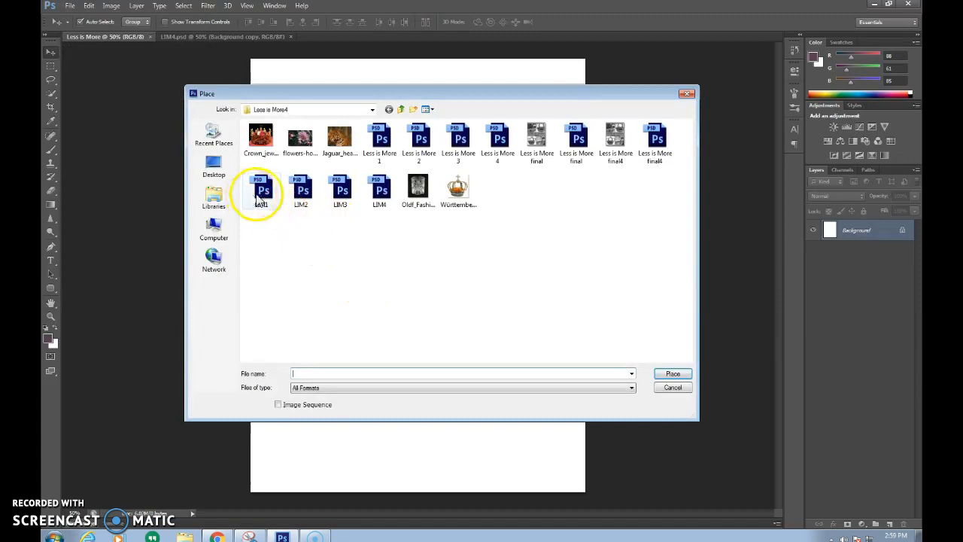
double_click(264, 197)
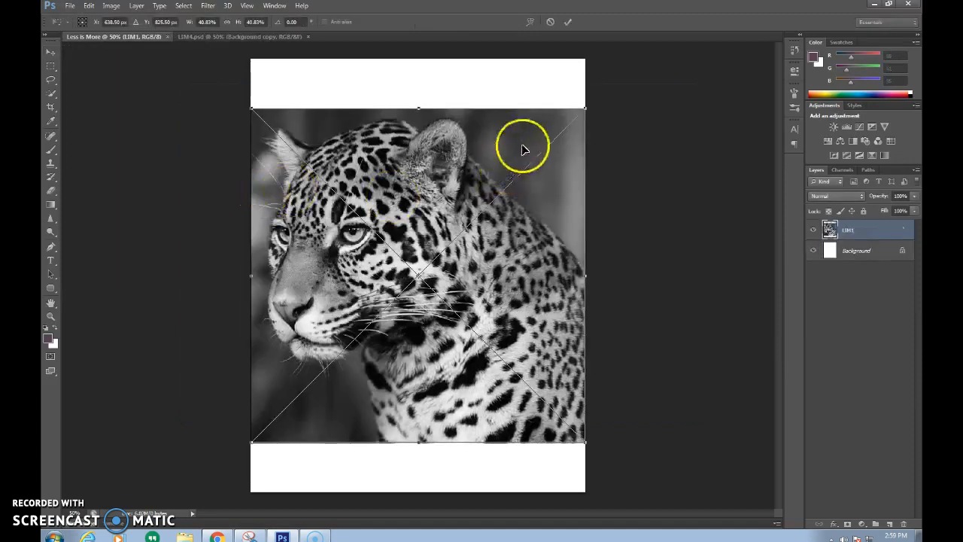
drag(586, 444, 354, 254)
drag(312, 210, 347, 224)
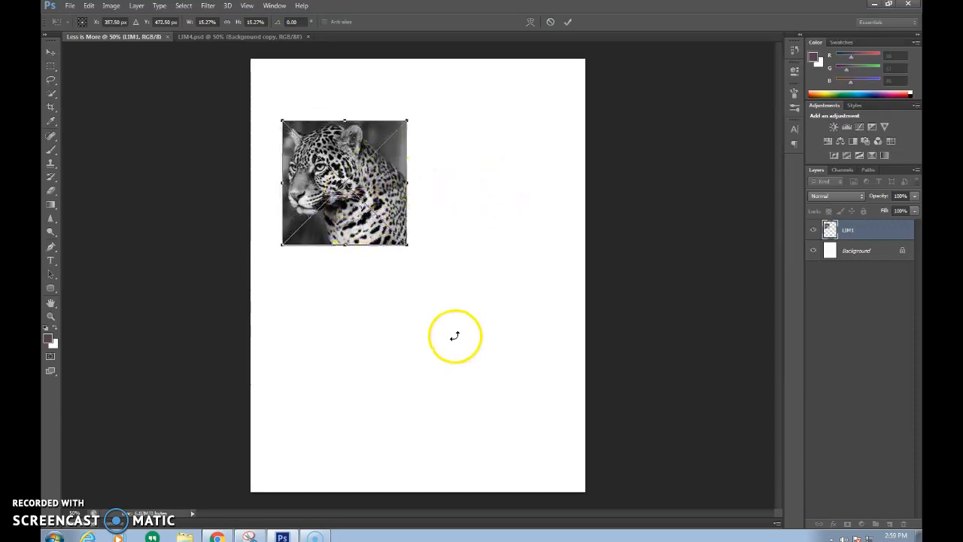
key(Return)
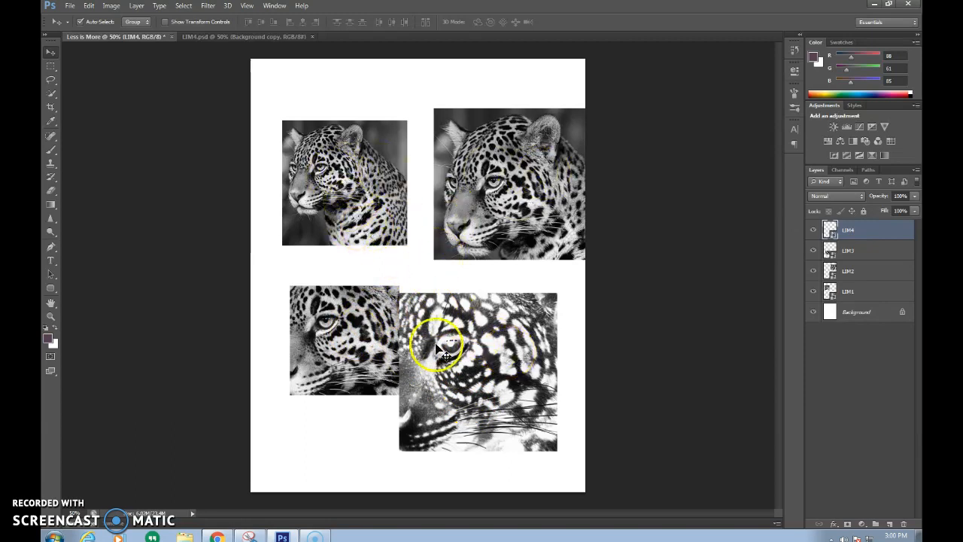
Step: Reposition the inverted close-up, the LIM1 crop and the LIM2 crop into a loose two-by-two arrangement within the page
mouse_move(468, 337)
mouse_down()
mouse_move(449, 336)
mouse_move(484, 329)
mouse_up()
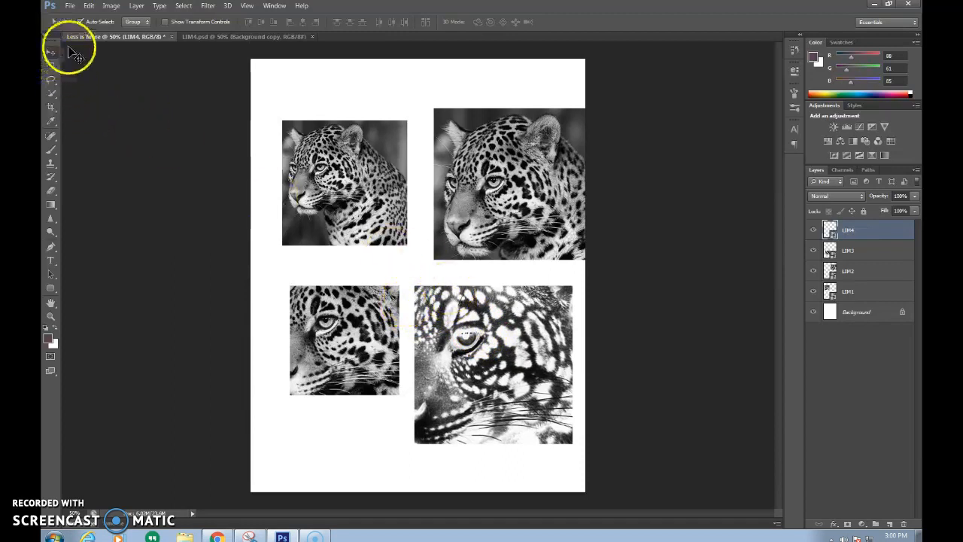
drag(340, 189, 339, 198)
mouse_move(493, 194)
mouse_down()
mouse_move(466, 194)
mouse_move(481, 189)
mouse_up()
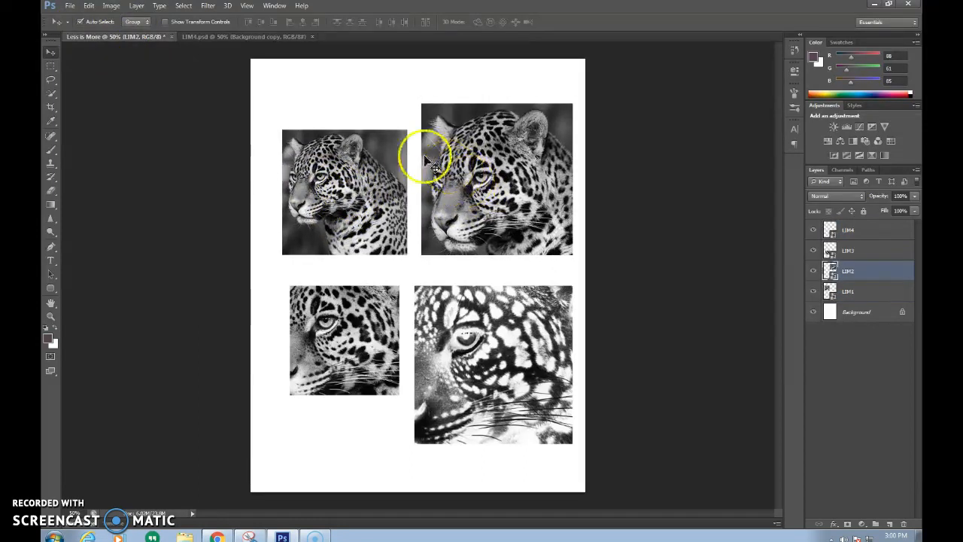
Step: Show the grid and align the four jaguar crops to it, leaving narrow even gaps between them
click(247, 6)
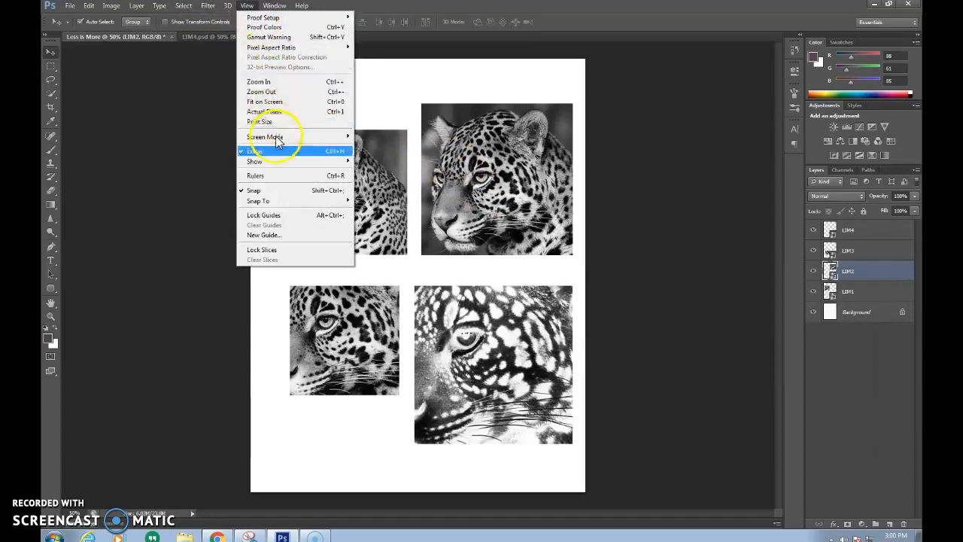
mouse_move(301, 161)
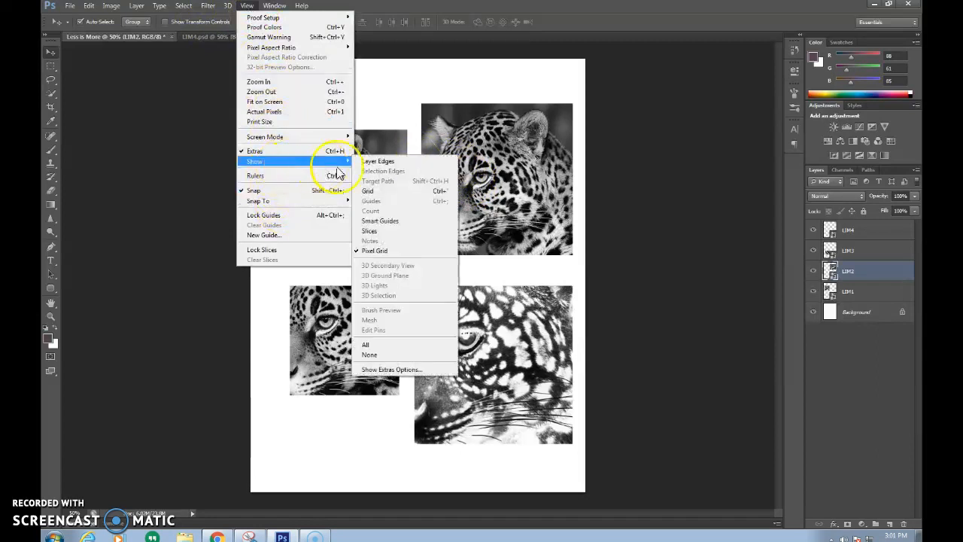
click(369, 187)
mouse_move(340, 192)
mouse_down()
mouse_move(331, 194)
mouse_move(337, 188)
mouse_up()
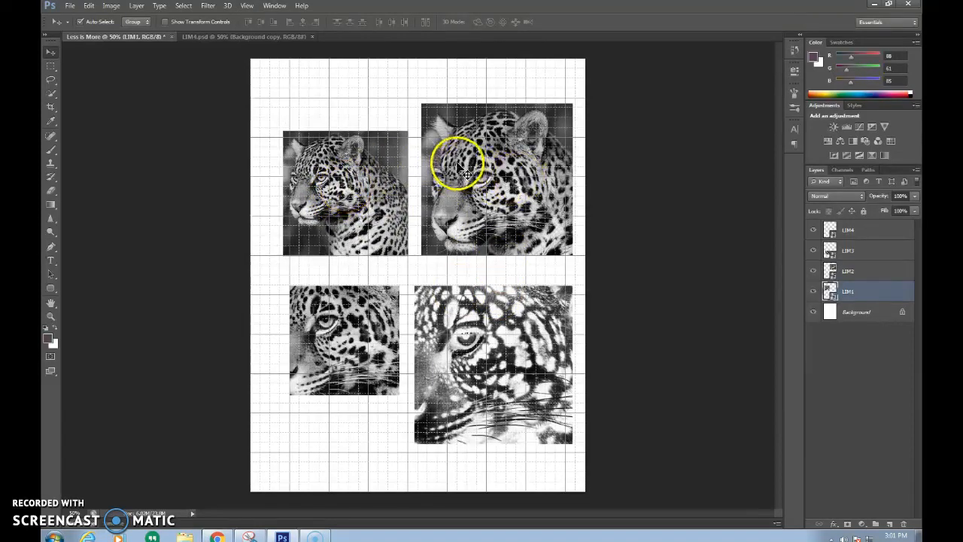
drag(362, 323, 371, 293)
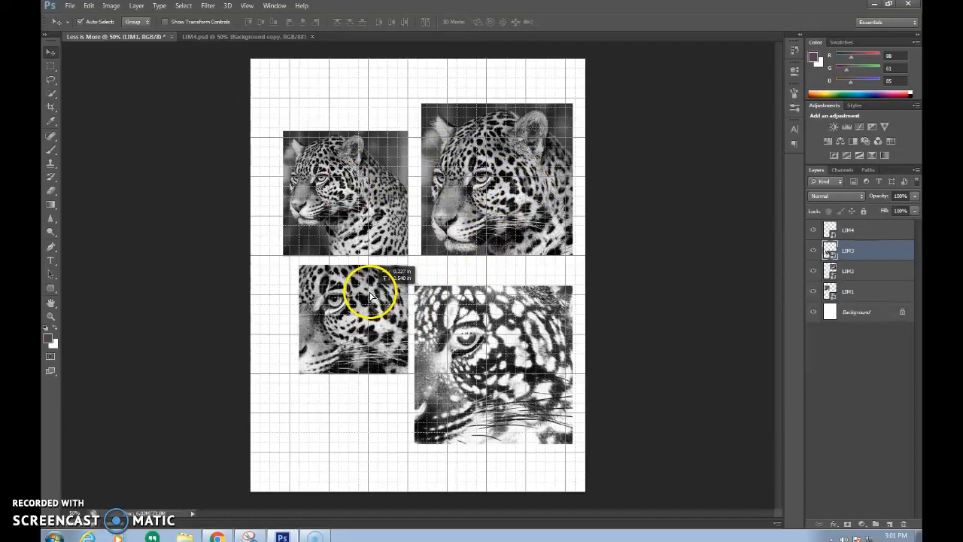
drag(469, 360, 472, 337)
mouse_move(467, 235)
mouse_down()
mouse_move(462, 223)
mouse_move(463, 235)
mouse_up()
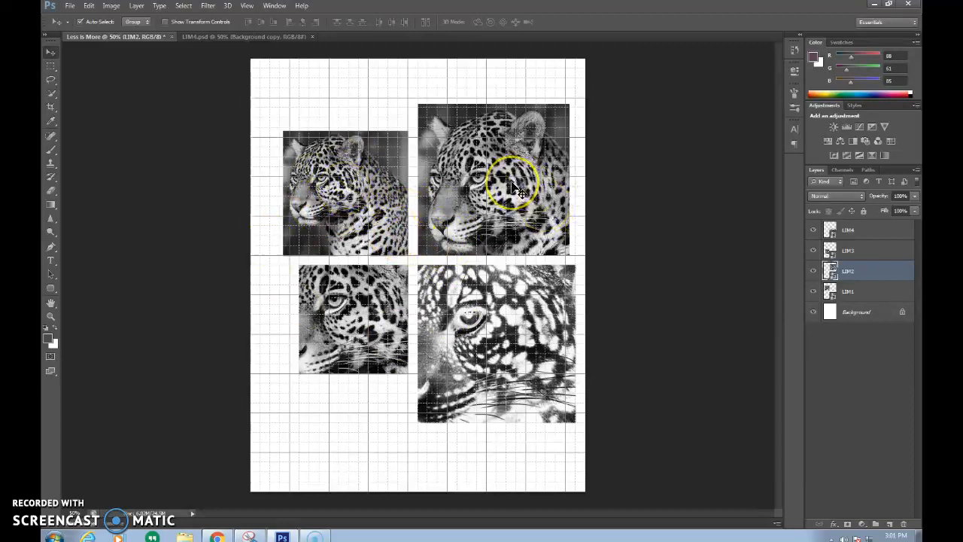
Step: Scale the LIM2 crop proportionally to about 19.71%, roughly 3.17 in square, to match the LIM1 crop beside it
key(ctrl+t)
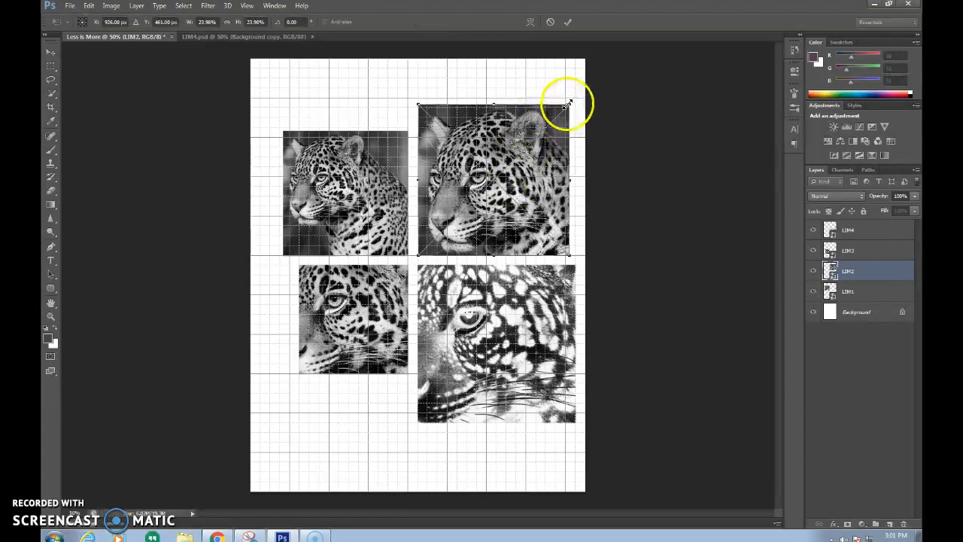
drag(568, 103, 555, 144)
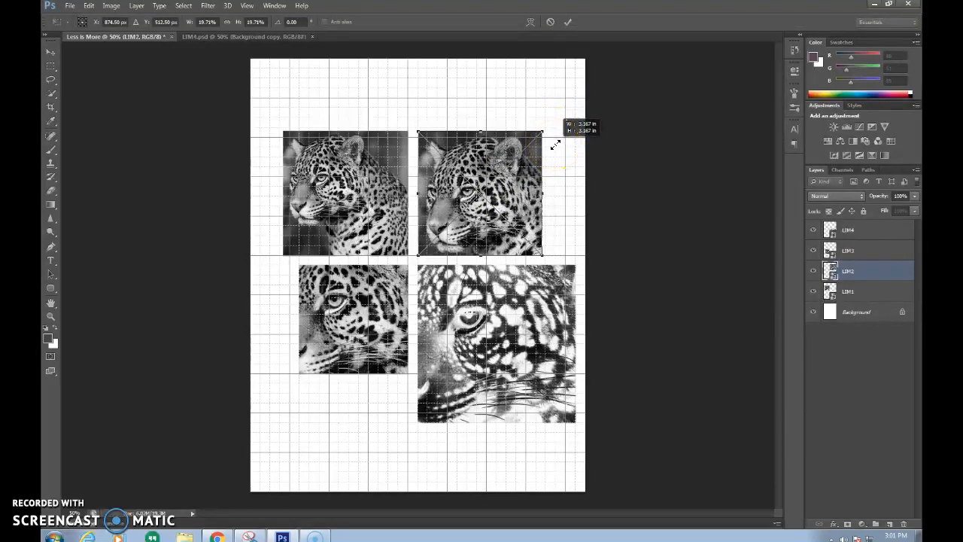
mouse_move(504, 194)
mouse_down()
mouse_move(370, 188)
mouse_move(525, 183)
mouse_move(501, 194)
mouse_up()
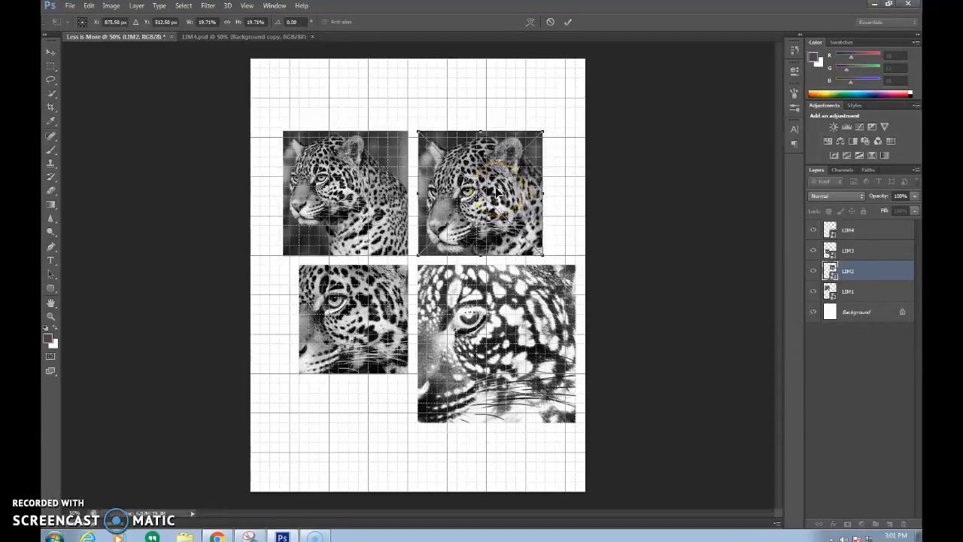
key(Return)
Step: Enlarge the LIM3 eye close-up proportionally to match the width of the LIM1 crop above it
click(370, 316)
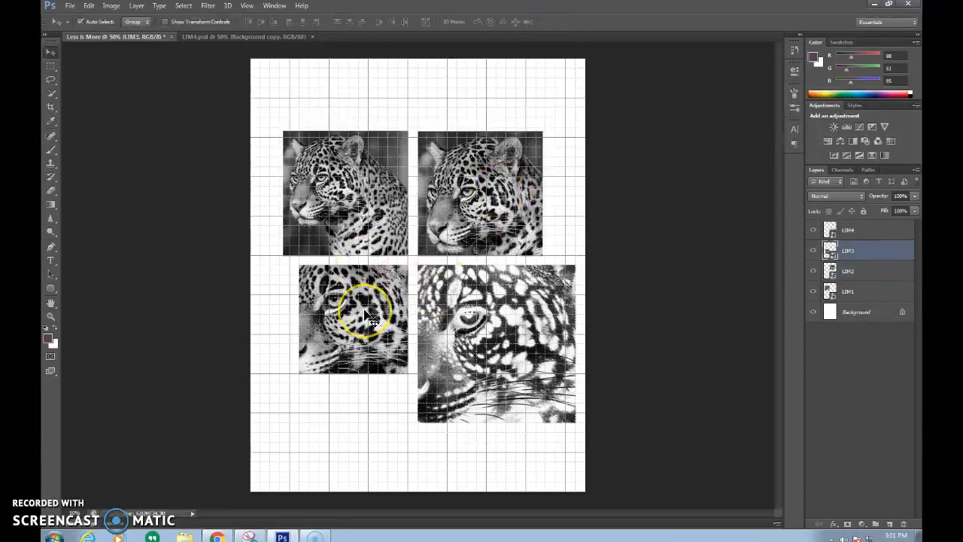
key(ctrl+t)
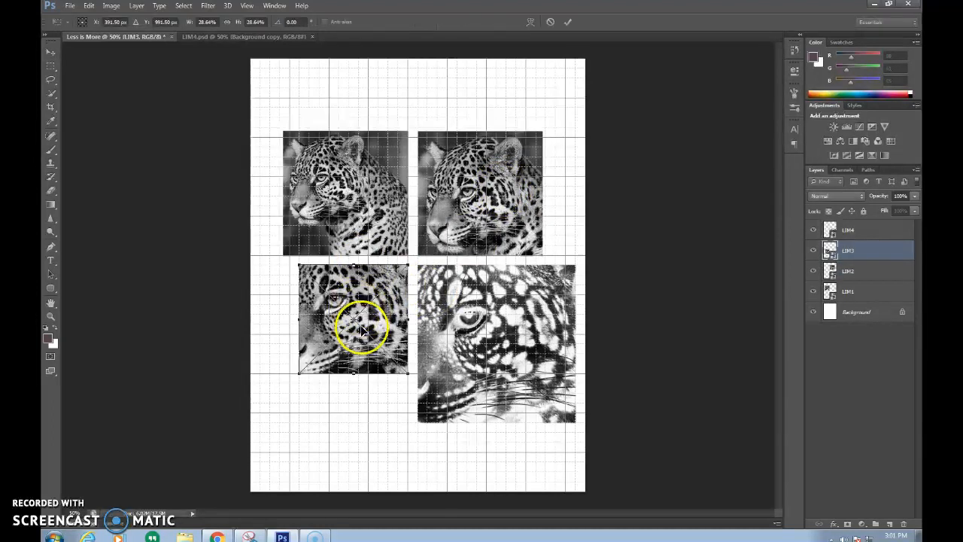
drag(299, 372, 283, 387)
key(Return)
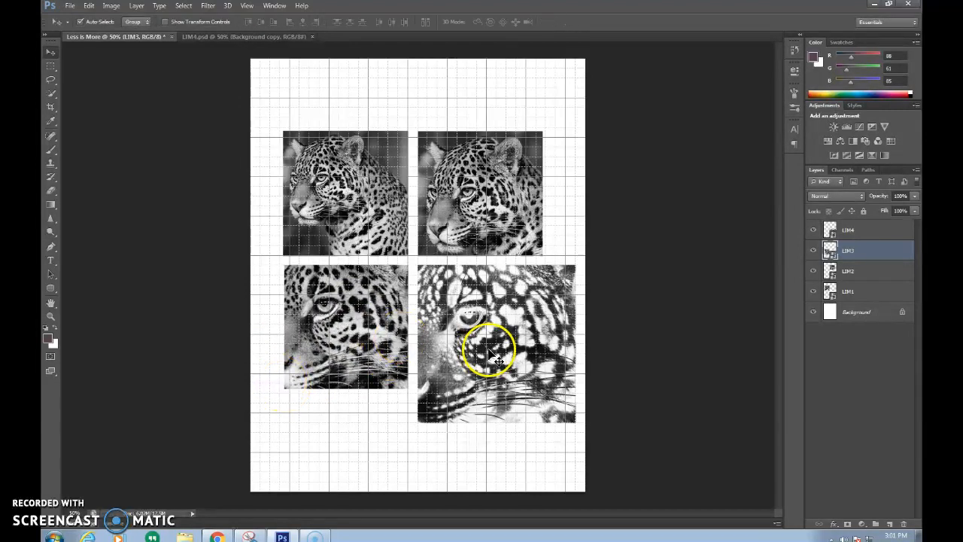
Step: Scale the inverted LIM4 close-up proportionally to about 32.69% to match the other three squares
click(433, 337)
key(ctrl+t)
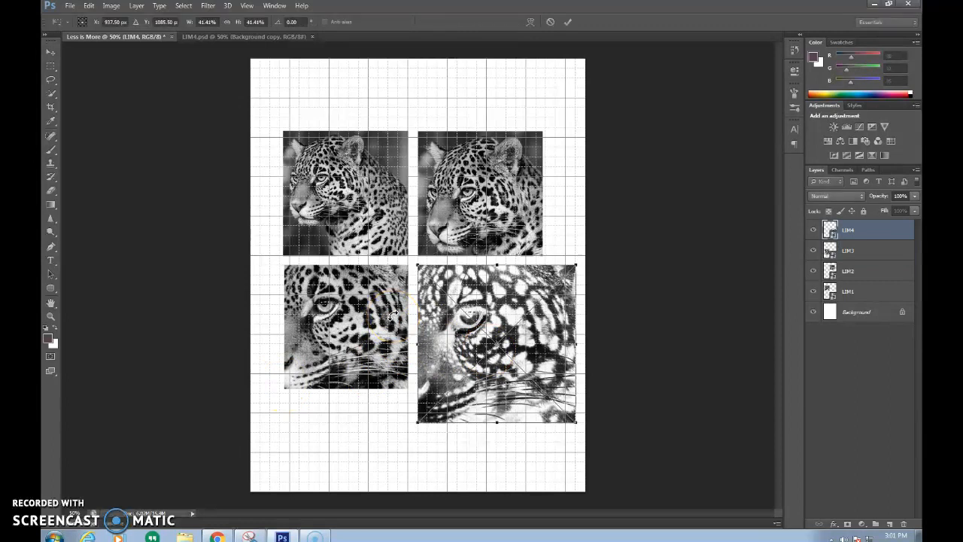
drag(576, 424, 539, 392)
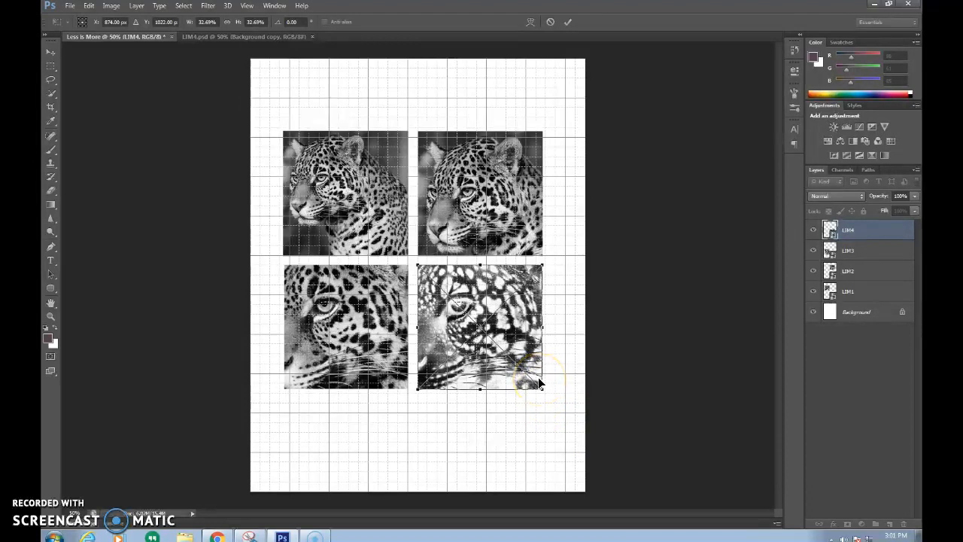
key(Return)
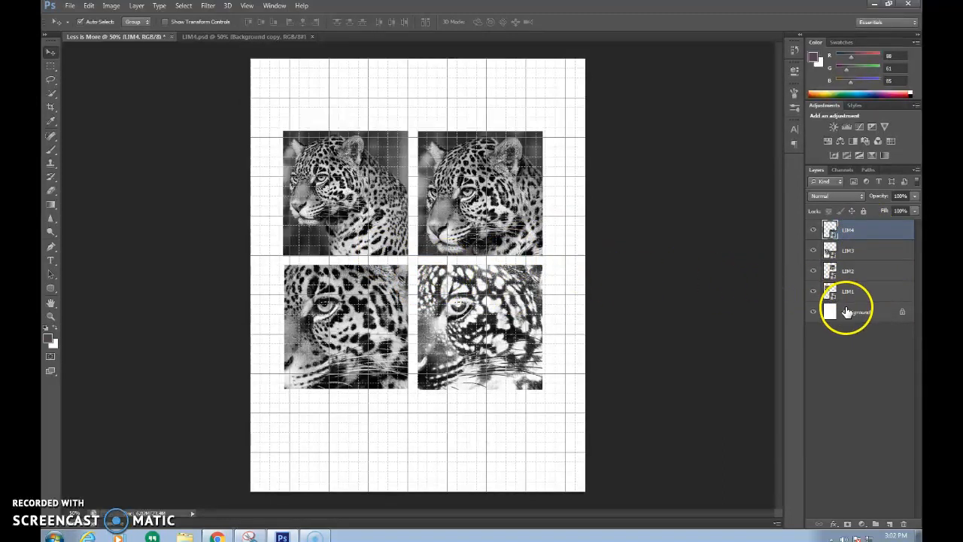
Step: Unlock the white Background layer and reset the painting colours to the default black and white
click(861, 316)
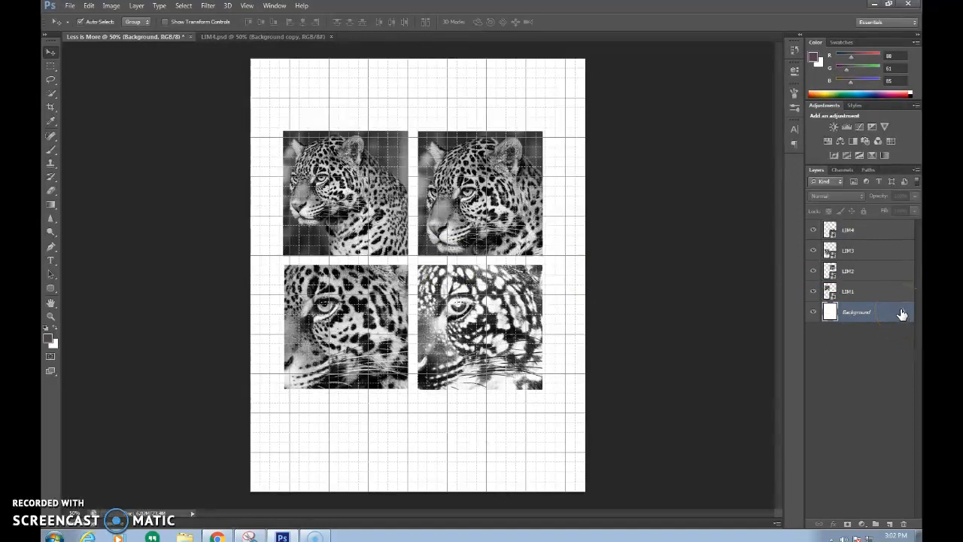
drag(900, 522, 905, 527)
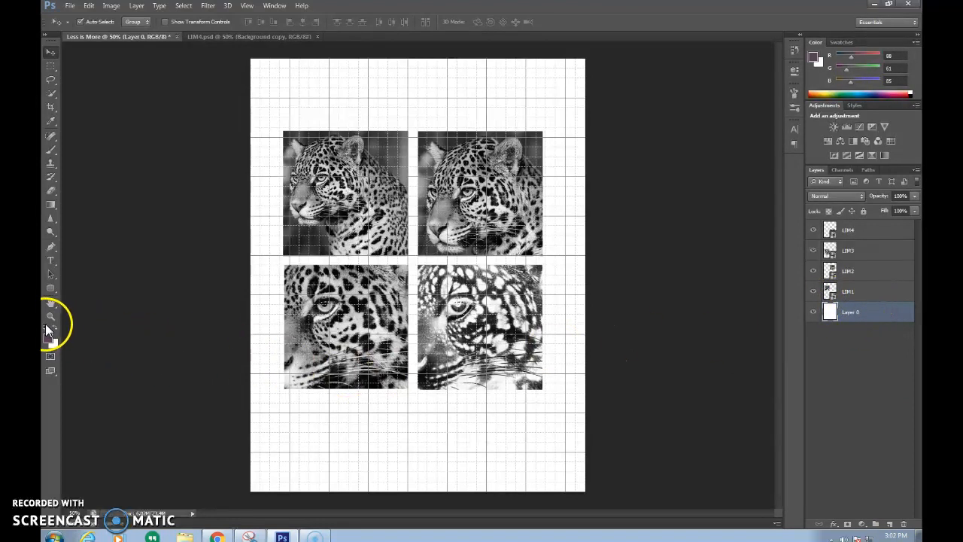
click(47, 329)
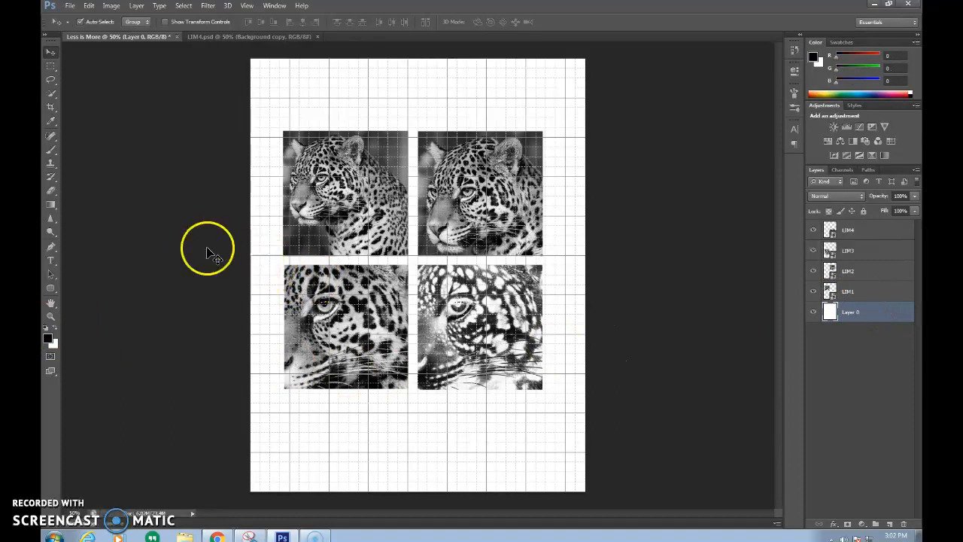
Step: Paint the entire bottom layer solid black with a 226 px hard round brush at 100% opacity
click(52, 149)
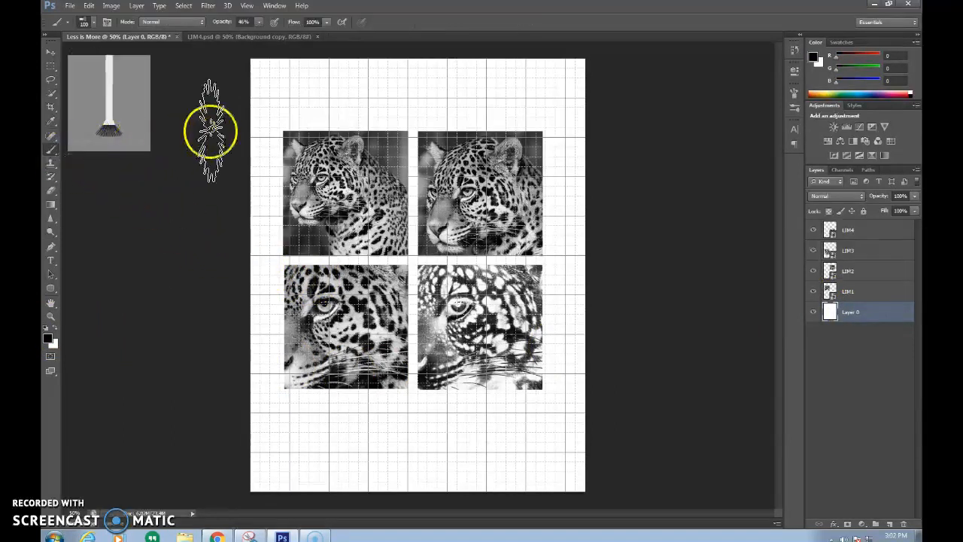
right_click(346, 97)
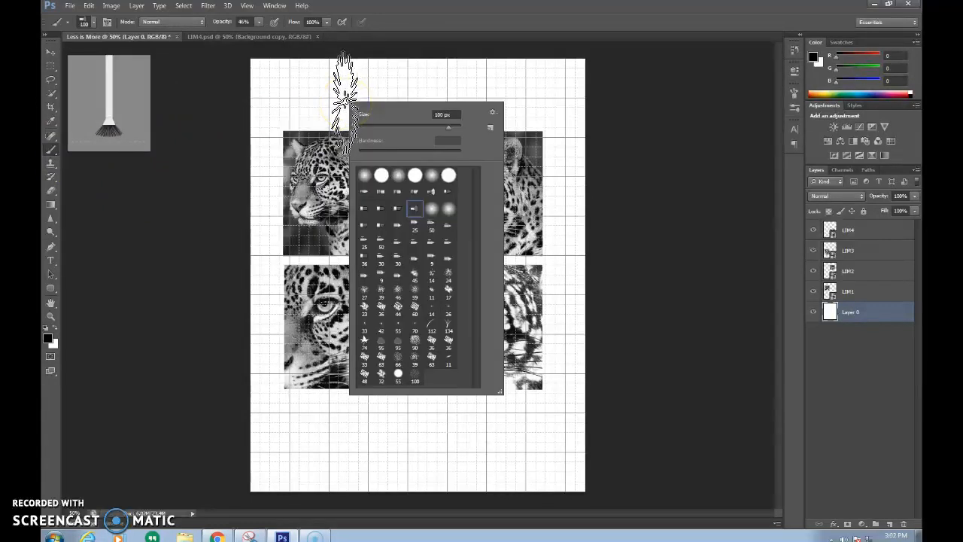
click(380, 176)
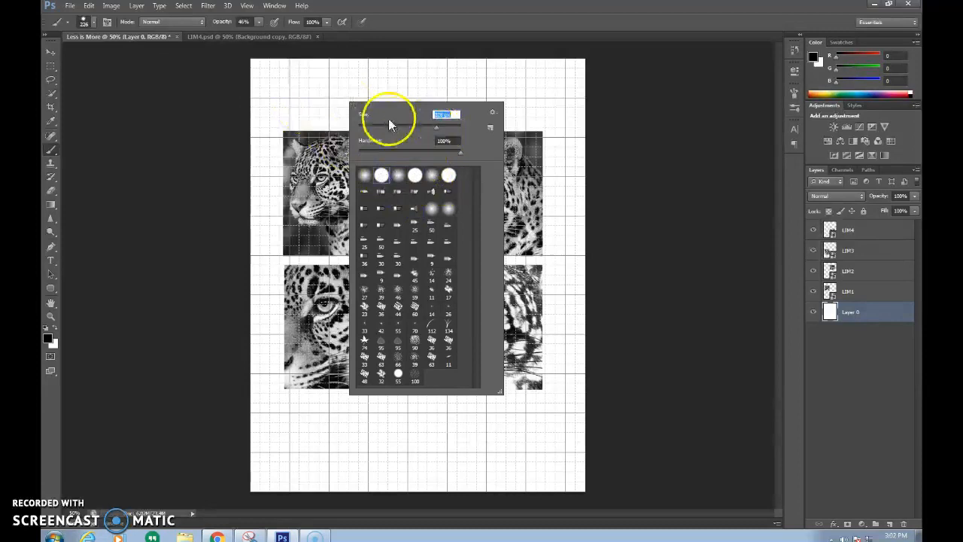
mouse_move(308, 69)
mouse_down()
mouse_move(282, 67)
mouse_move(195, 131)
mouse_move(239, 138)
mouse_move(184, 183)
mouse_move(357, 203)
mouse_move(280, 275)
mouse_move(251, 320)
mouse_move(261, 348)
mouse_move(308, 376)
mouse_move(369, 384)
mouse_move(318, 425)
mouse_move(251, 415)
mouse_move(193, 474)
mouse_move(277, 483)
mouse_move(648, 455)
mouse_move(496, 387)
mouse_move(302, 432)
mouse_move(416, 327)
mouse_move(417, 293)
mouse_move(341, 282)
mouse_move(323, 257)
mouse_move(494, 122)
mouse_move(434, 112)
mouse_move(456, 61)
mouse_move(383, 67)
mouse_move(555, 59)
mouse_move(434, 197)
mouse_move(453, 219)
mouse_move(392, 295)
mouse_move(379, 309)
mouse_move(336, 311)
mouse_move(449, 333)
mouse_move(622, 318)
mouse_move(613, 340)
mouse_move(575, 206)
mouse_move(599, 190)
mouse_move(594, 43)
mouse_up()
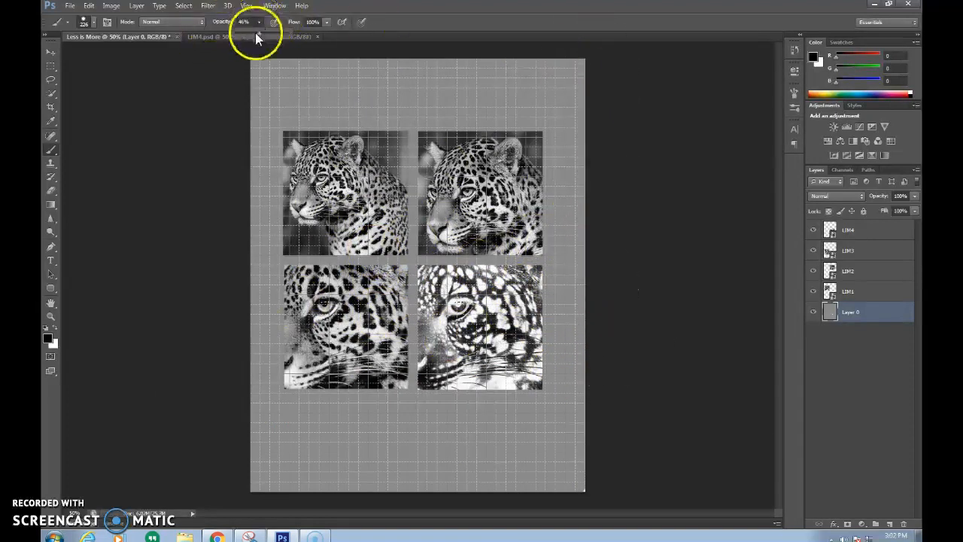
drag(261, 41, 305, 30)
mouse_move(231, 94)
mouse_down()
mouse_move(301, 80)
mouse_move(391, 106)
mouse_move(366, 129)
mouse_move(344, 66)
mouse_move(405, 56)
mouse_move(544, 63)
mouse_move(324, 80)
mouse_move(370, 130)
mouse_move(320, 151)
mouse_move(431, 189)
mouse_move(507, 263)
mouse_move(346, 267)
mouse_move(314, 185)
mouse_move(292, 161)
mouse_move(349, 223)
mouse_move(337, 271)
mouse_move(231, 386)
mouse_move(130, 349)
mouse_move(191, 379)
mouse_move(586, 264)
mouse_move(536, 240)
mouse_move(545, 354)
mouse_move(409, 442)
mouse_move(247, 486)
mouse_move(614, 485)
mouse_move(430, 466)
mouse_move(572, 407)
mouse_move(682, 482)
mouse_up()
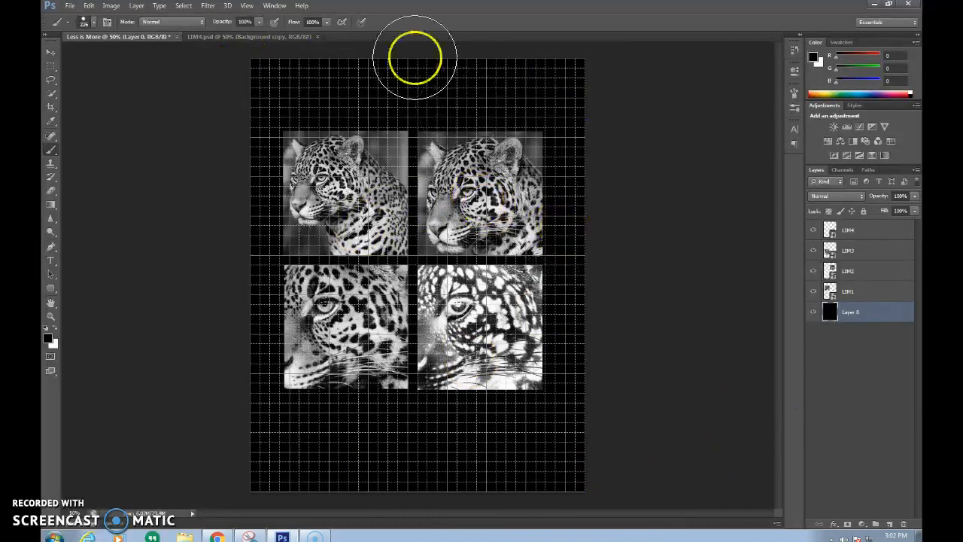
Step: Hide the grid overlay on the composition
click(249, 6)
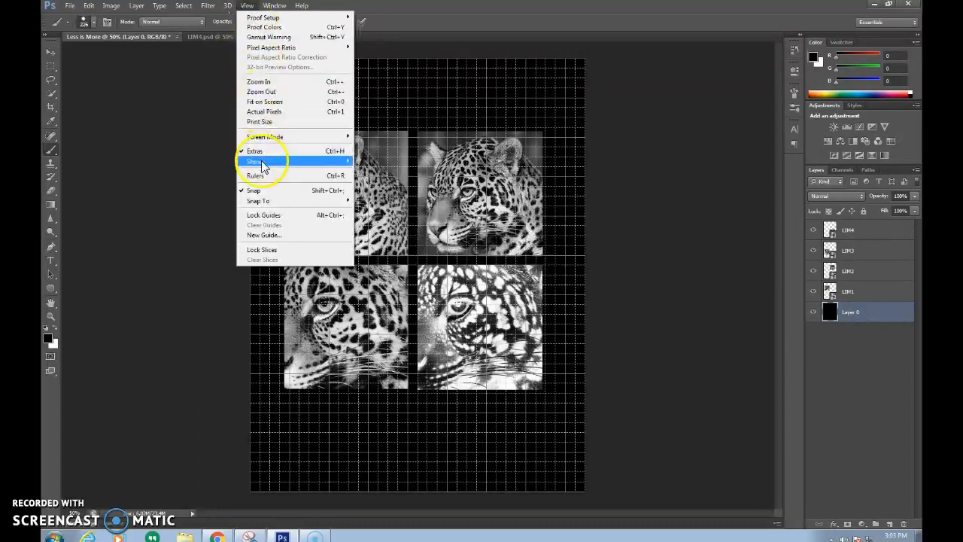
mouse_move(260, 161)
click(374, 191)
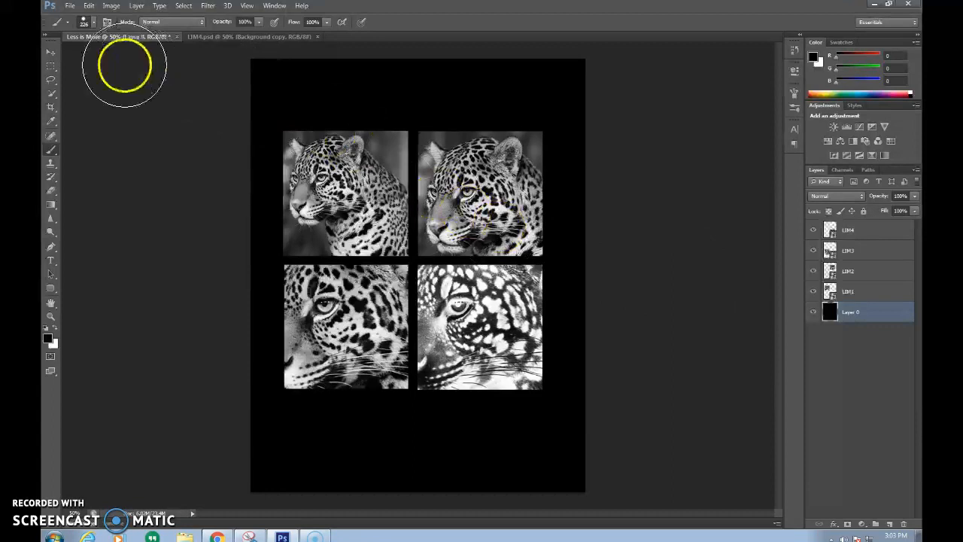
Step: Select the LIM1, LIM2, LIM3 and LIM4 layers and move the four squares together up the page, leaving room for text beneath
click(53, 51)
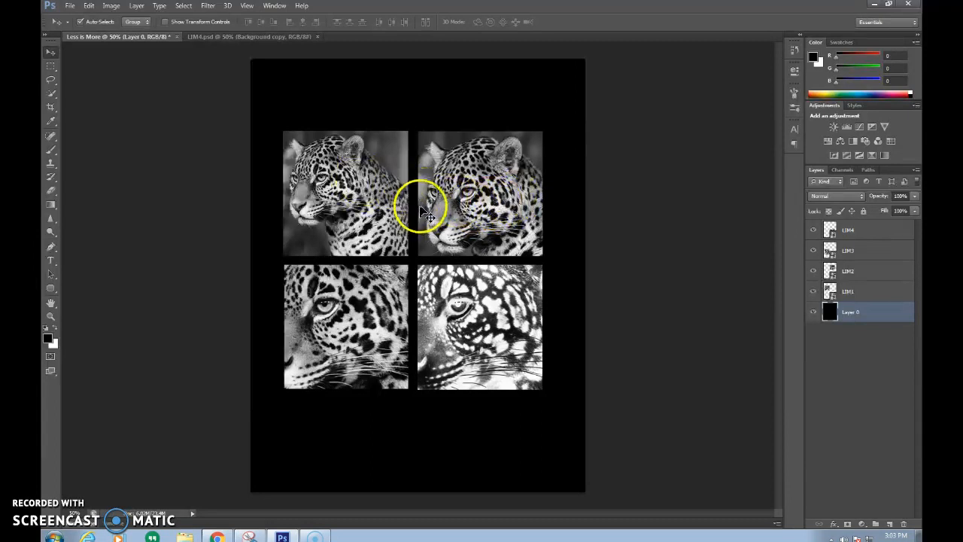
click(869, 294)
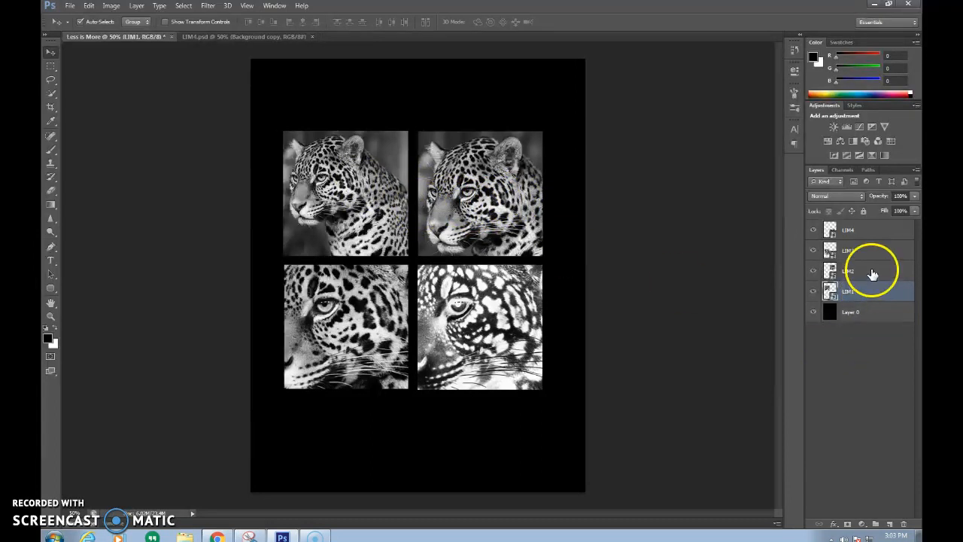
ctrl+click(872, 274)
ctrl+click(869, 249)
ctrl+click(871, 235)
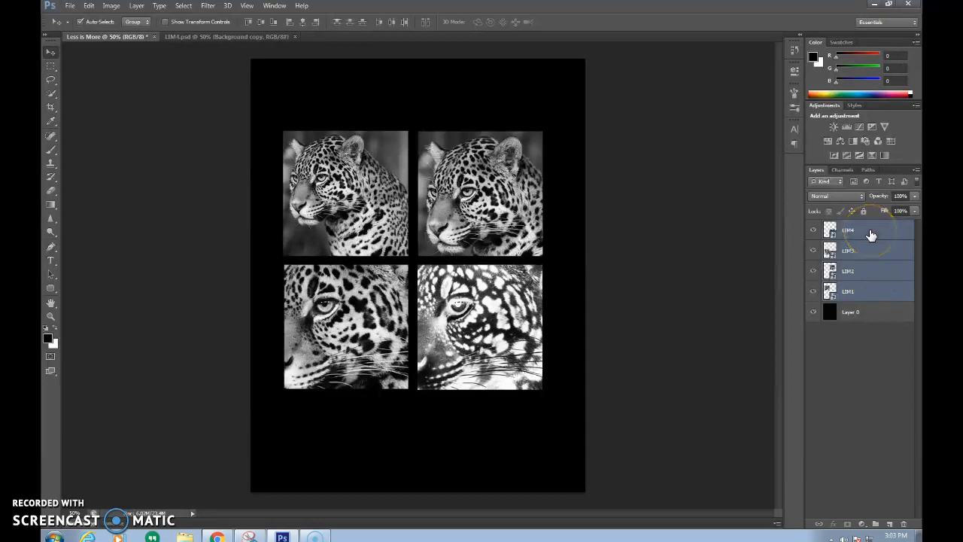
drag(477, 206, 480, 178)
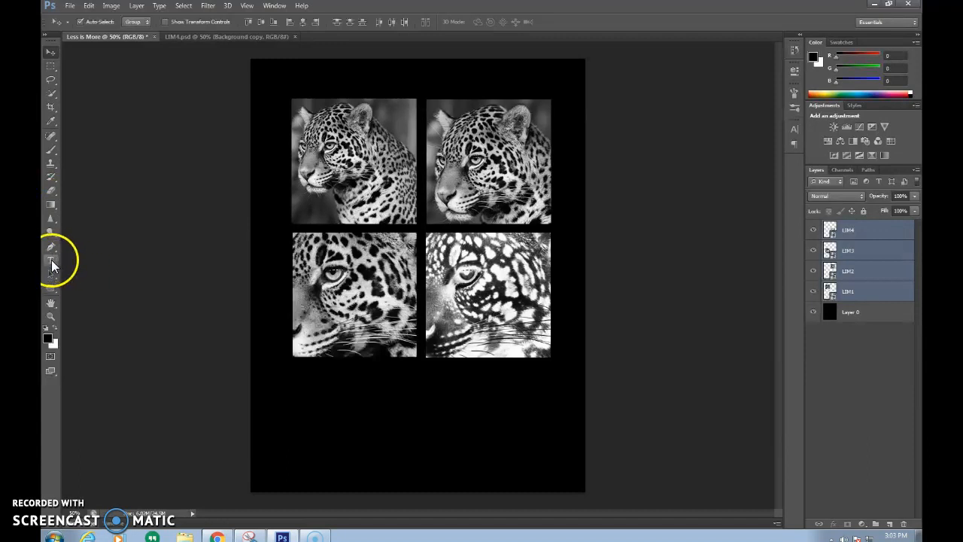
Step: Start a text line below the lower-left square, using Myriad Pro Regular at 12 pt
click(52, 261)
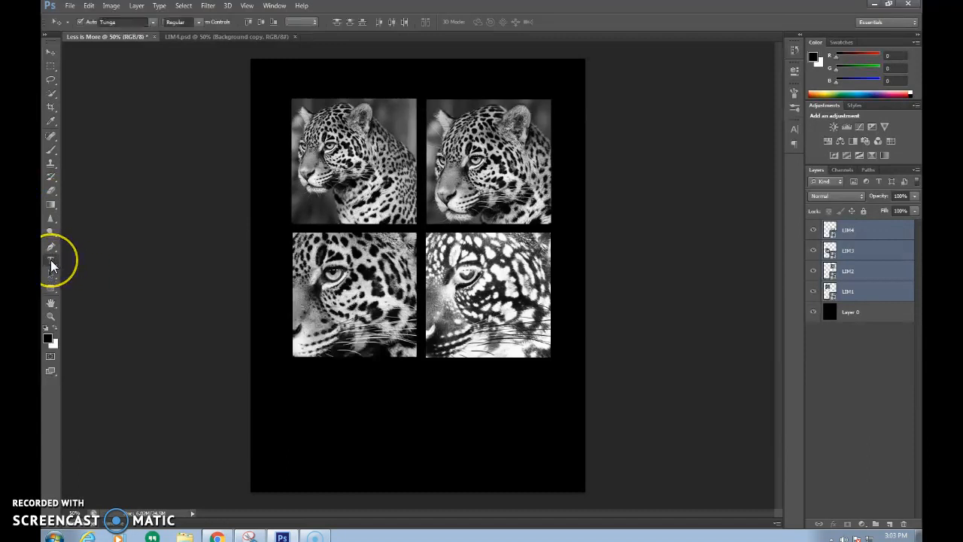
click(304, 413)
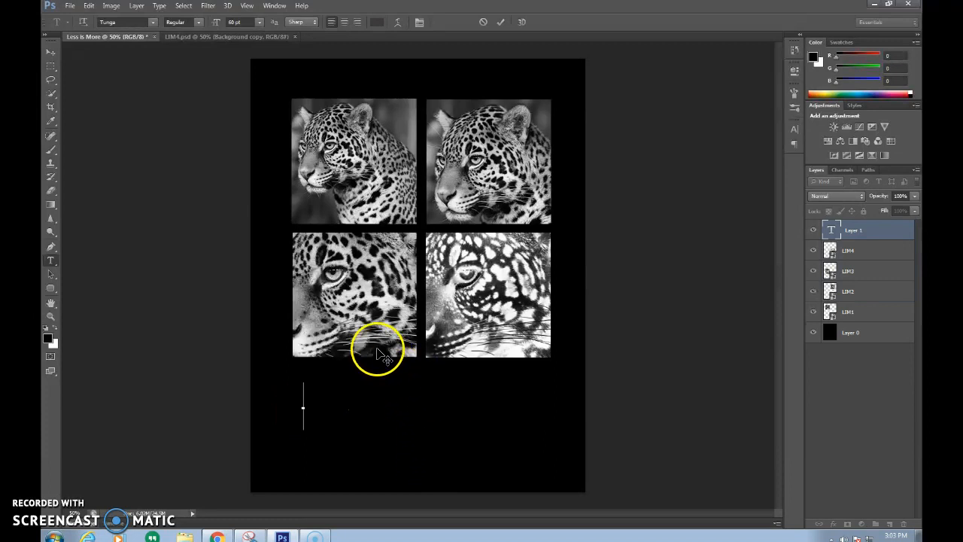
click(153, 23)
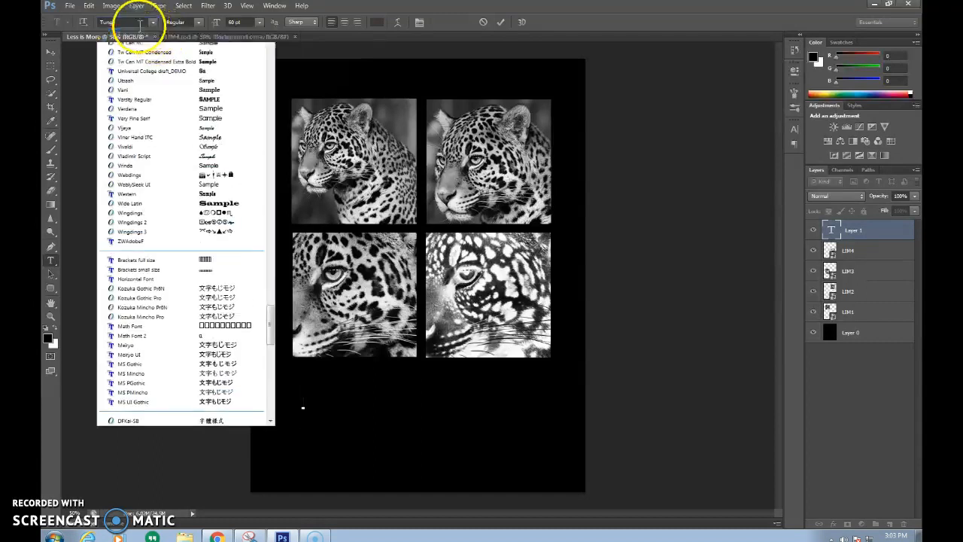
click(139, 23)
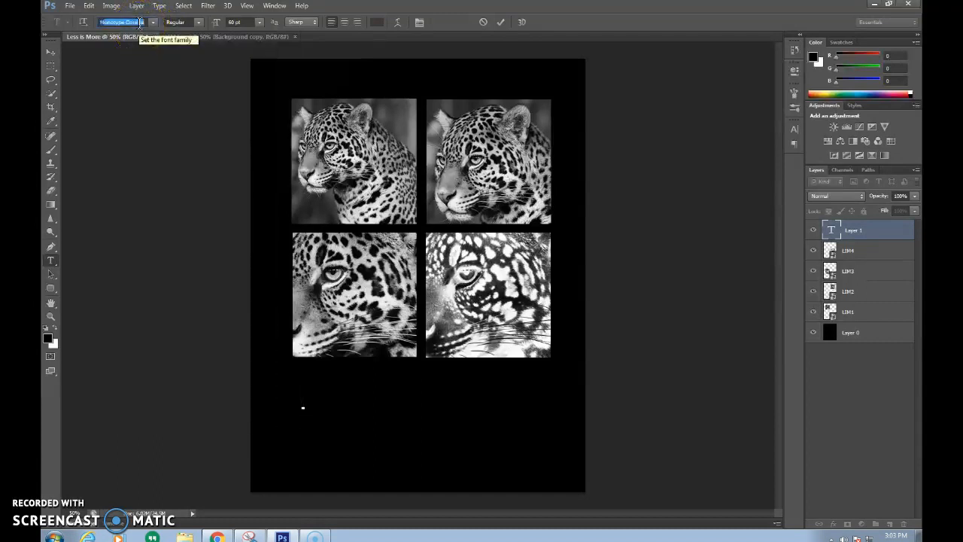
click(259, 21)
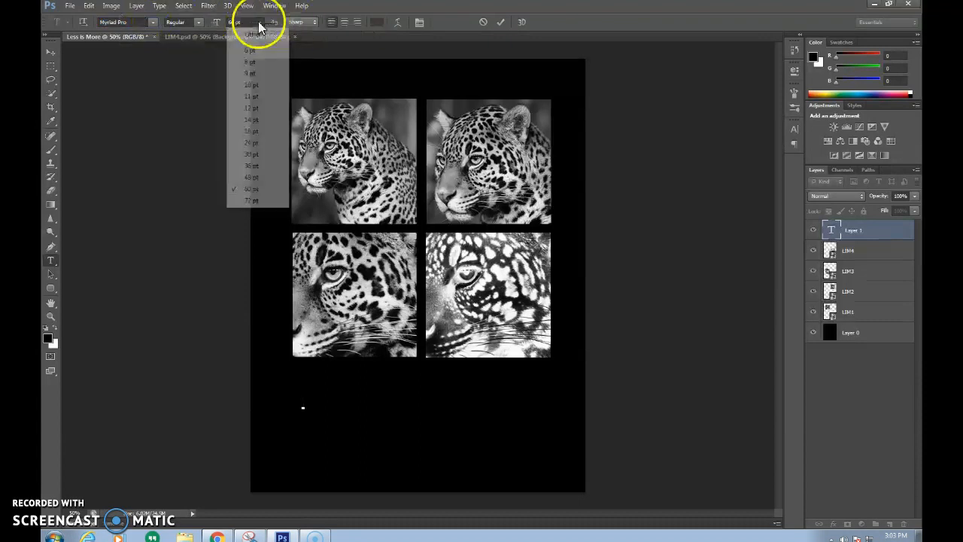
click(255, 110)
Step: Set the text color to near-black #020202
click(378, 22)
drag(370, 458, 350, 469)
click(595, 333)
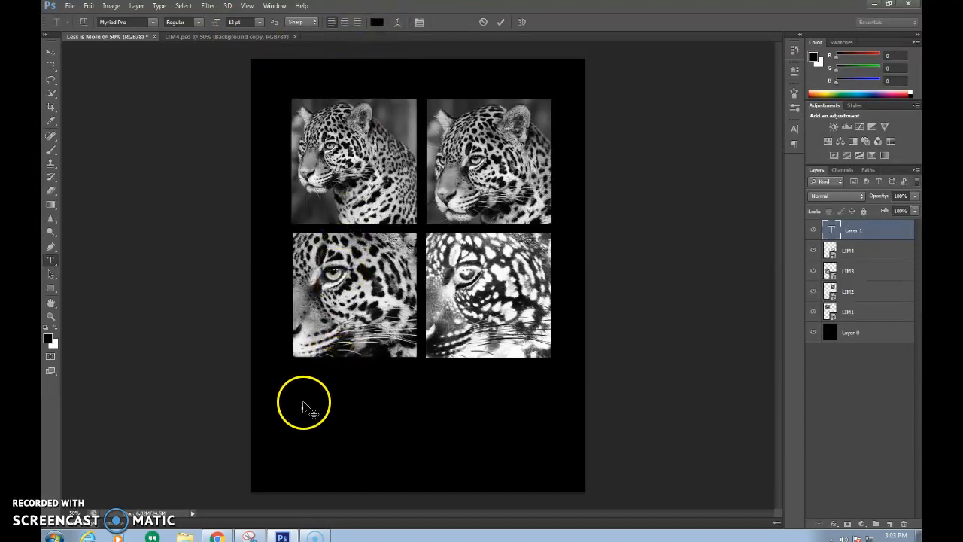
Step: Set the text color to near-white and enter the title "Less is More" below the squares
click(377, 22)
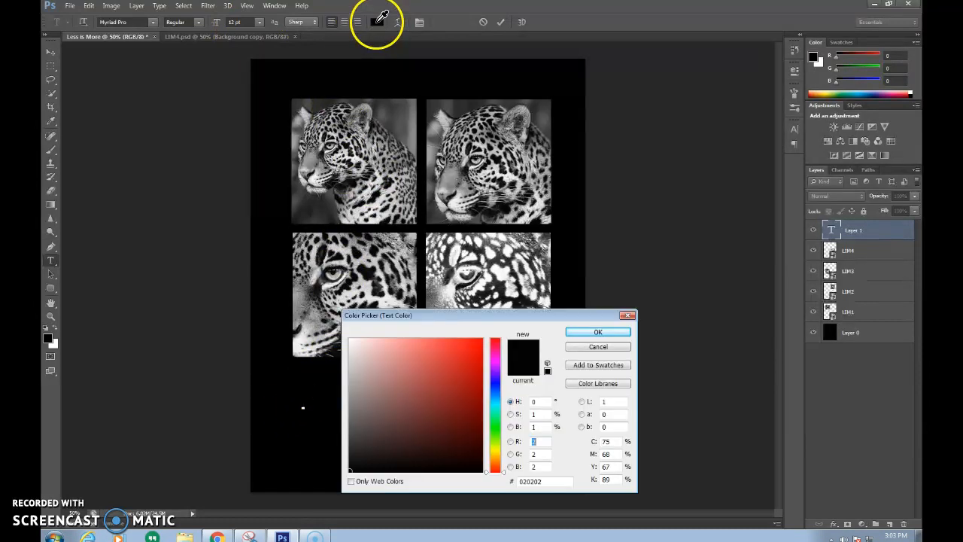
drag(356, 340, 349, 338)
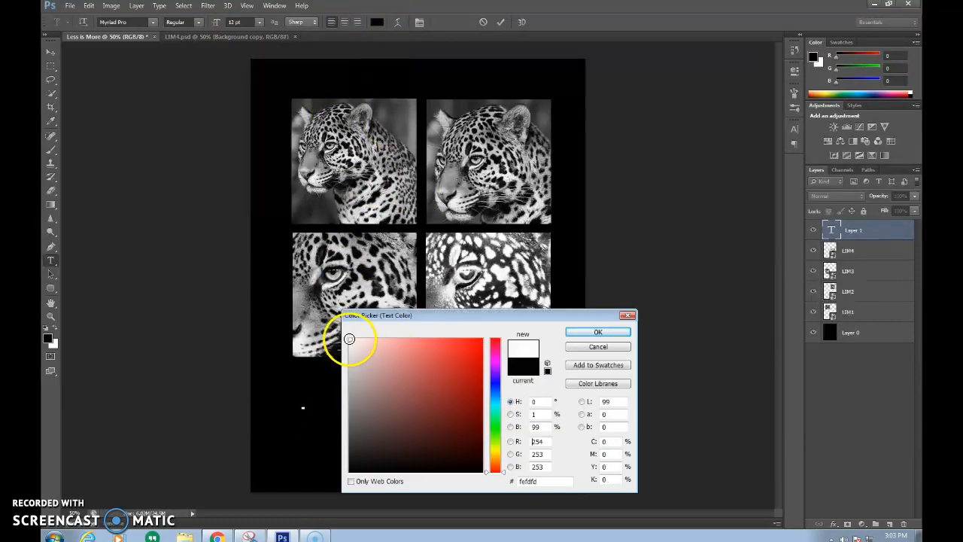
click(598, 333)
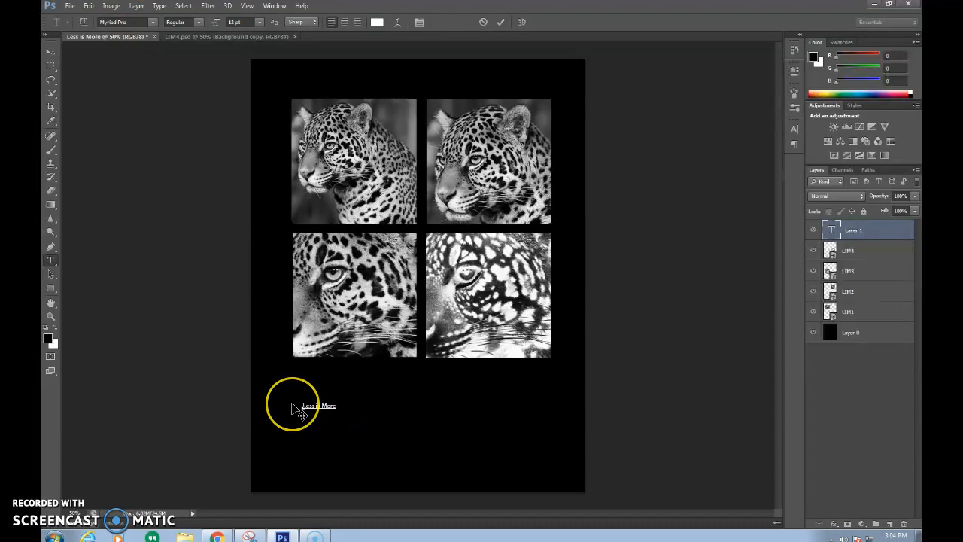
click(50, 57)
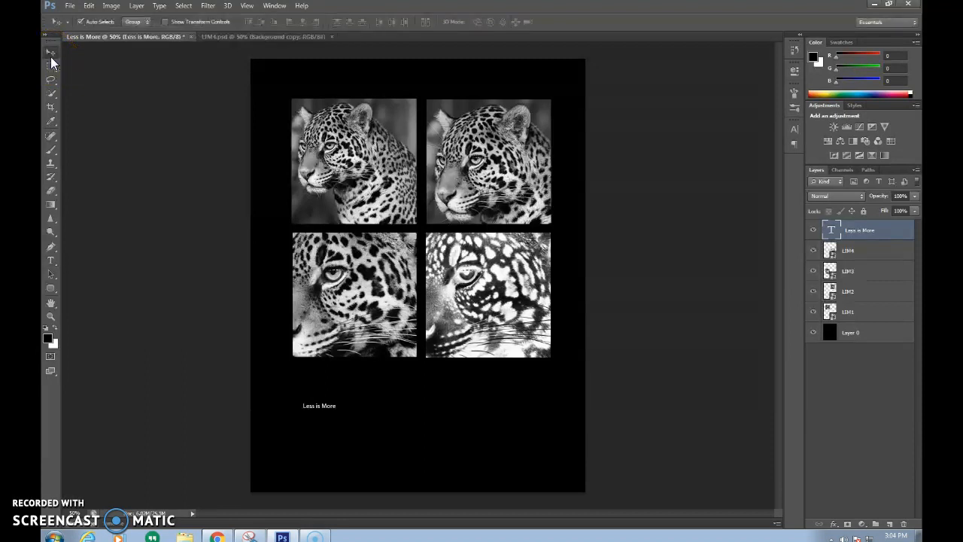
Step: Enlarge the "Less is More" title to 60 pt
click(52, 262)
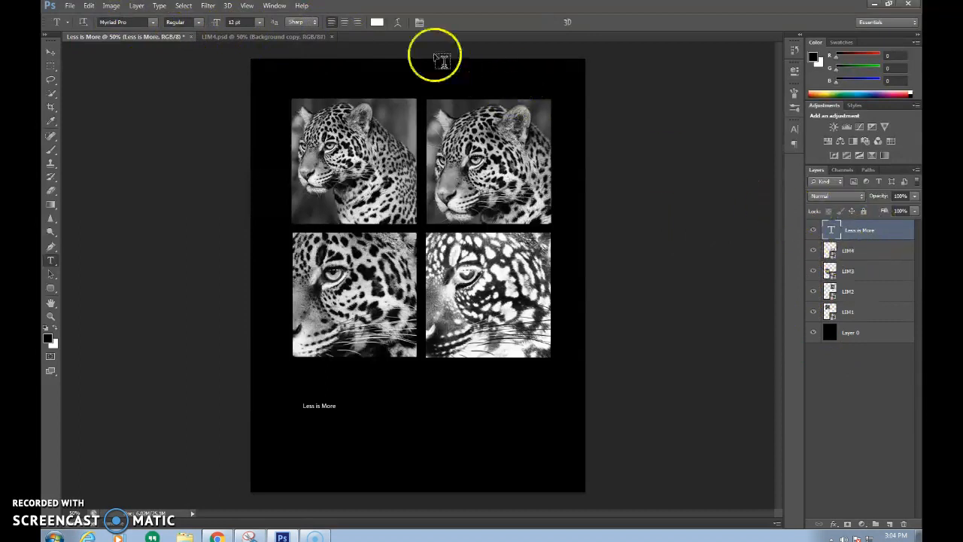
click(260, 22)
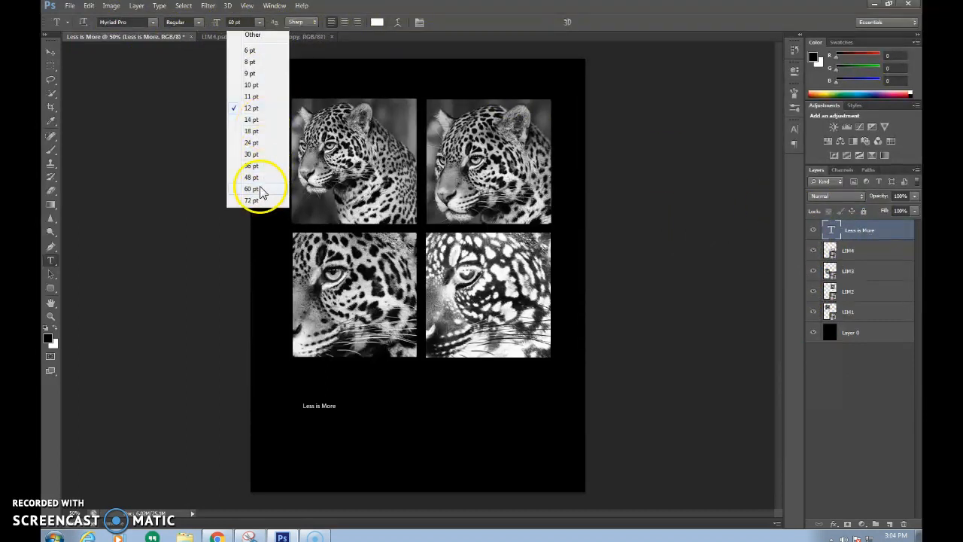
click(259, 189)
Step: Change the title's font to Orator Std Medium and move it directly beneath the squares, aligned with their left edge
click(153, 22)
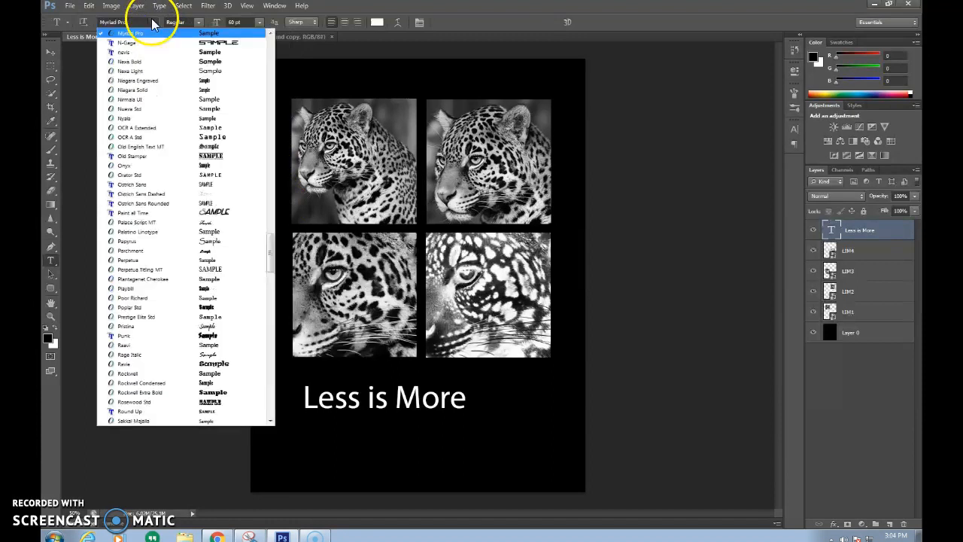
click(130, 89)
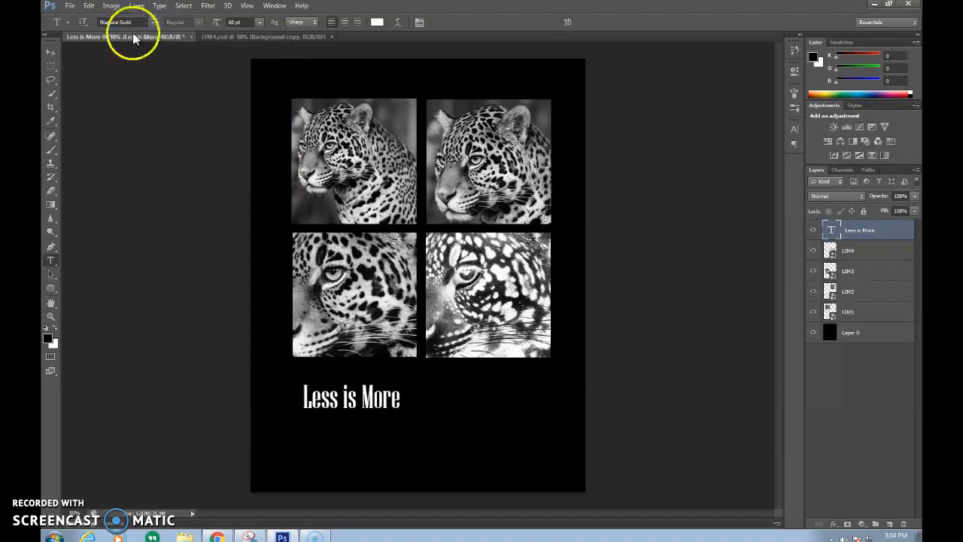
scroll(119, 25, down, 4)
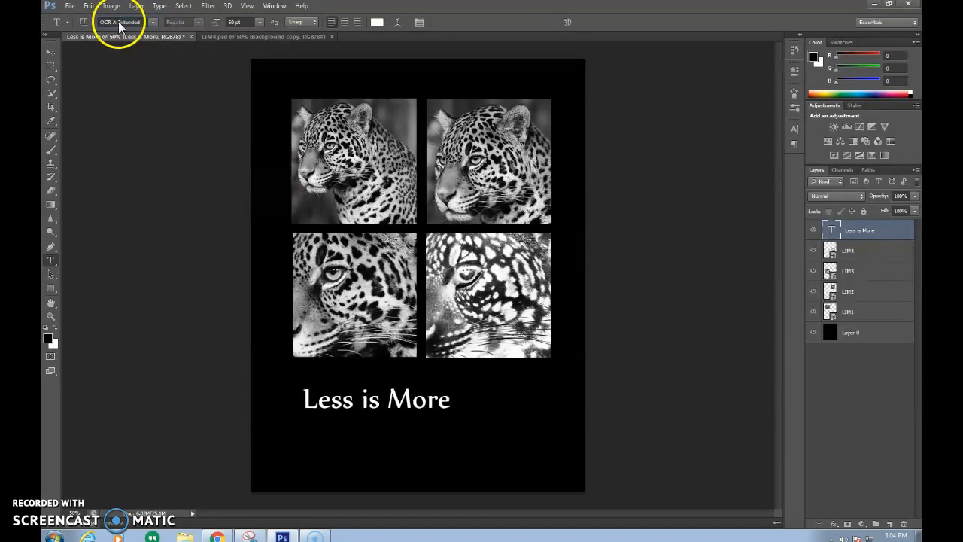
scroll(120, 21, down, 3)
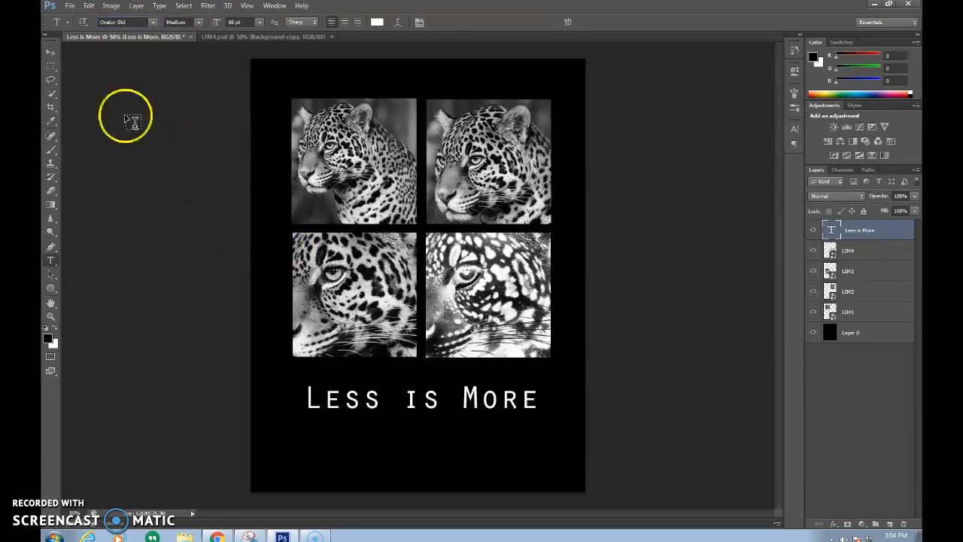
click(47, 54)
drag(361, 408, 345, 389)
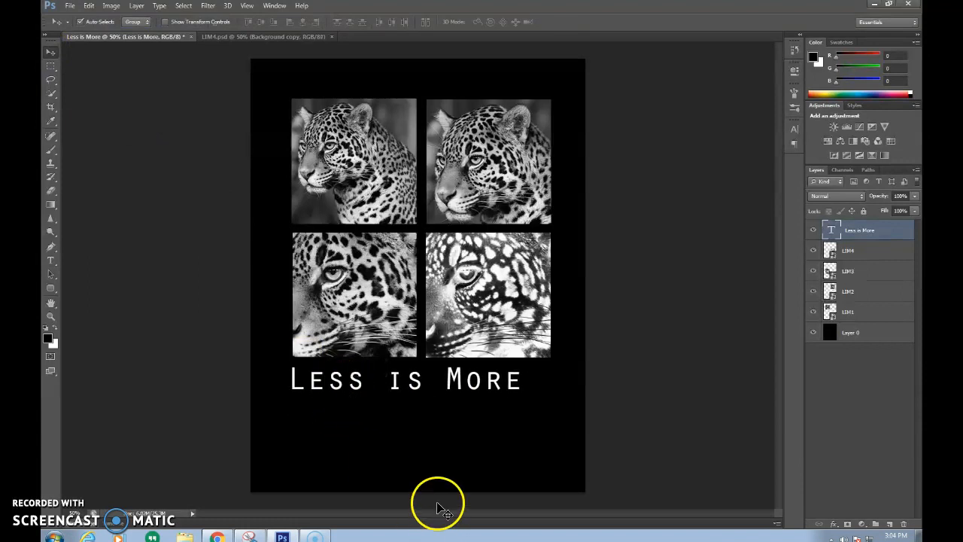
Step: Add a second text line reading "Your Name" and place it under the title, aligned with its left edge
click(50, 260)
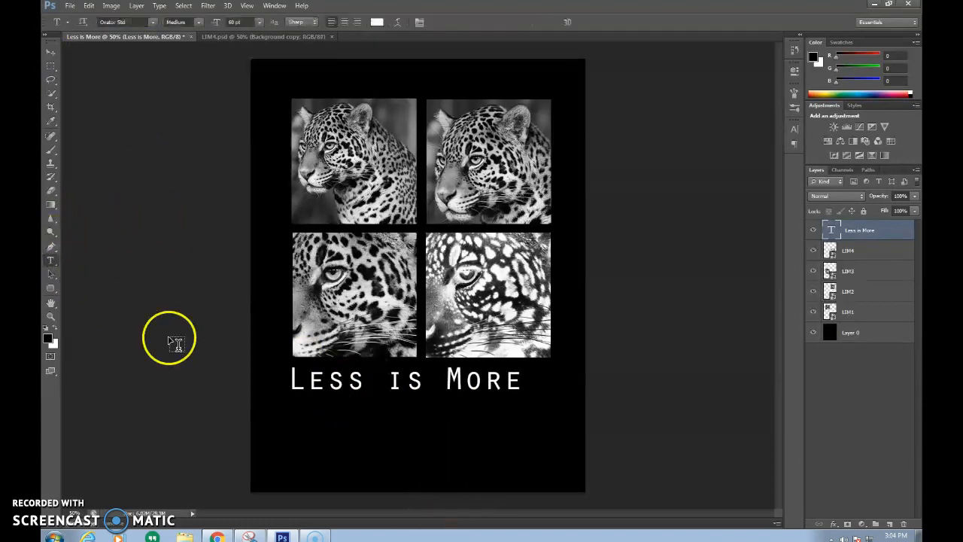
click(299, 430)
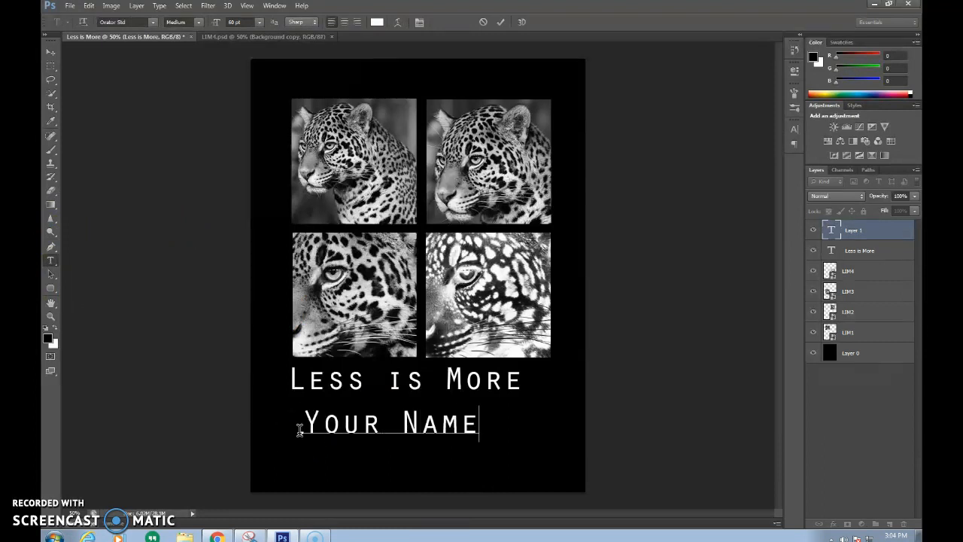
click(59, 50)
drag(338, 424, 322, 418)
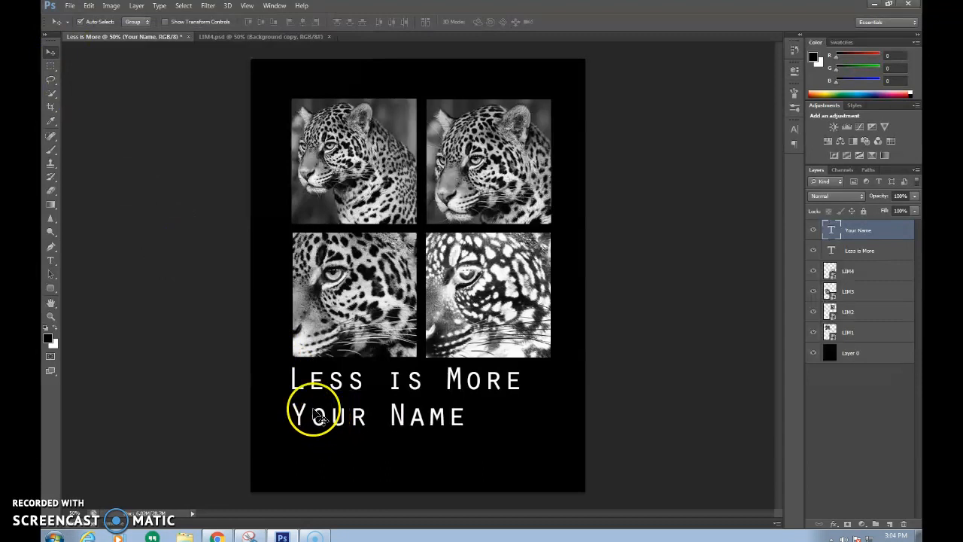
Step: Reduce the "Your Name" line to 36 pt and move it up close beneath the title
click(52, 259)
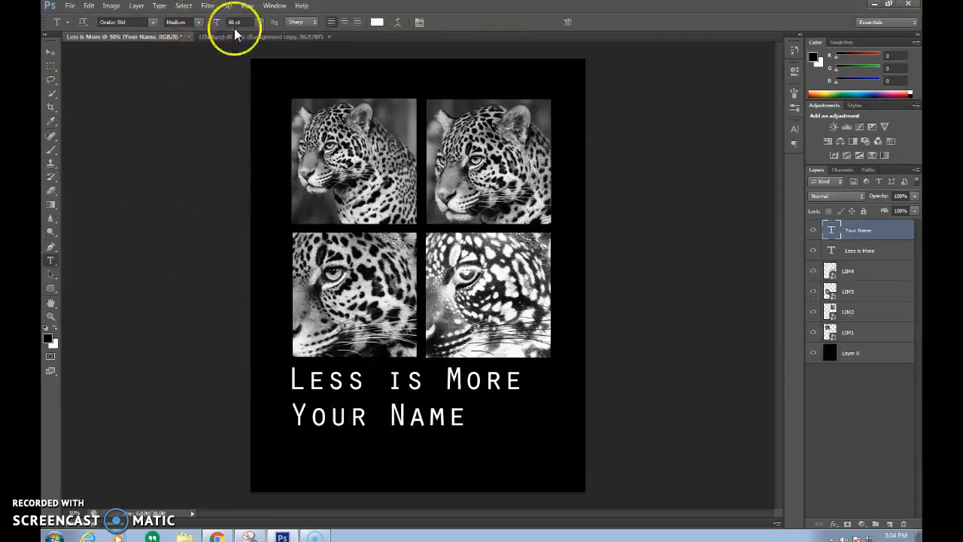
click(258, 23)
click(256, 166)
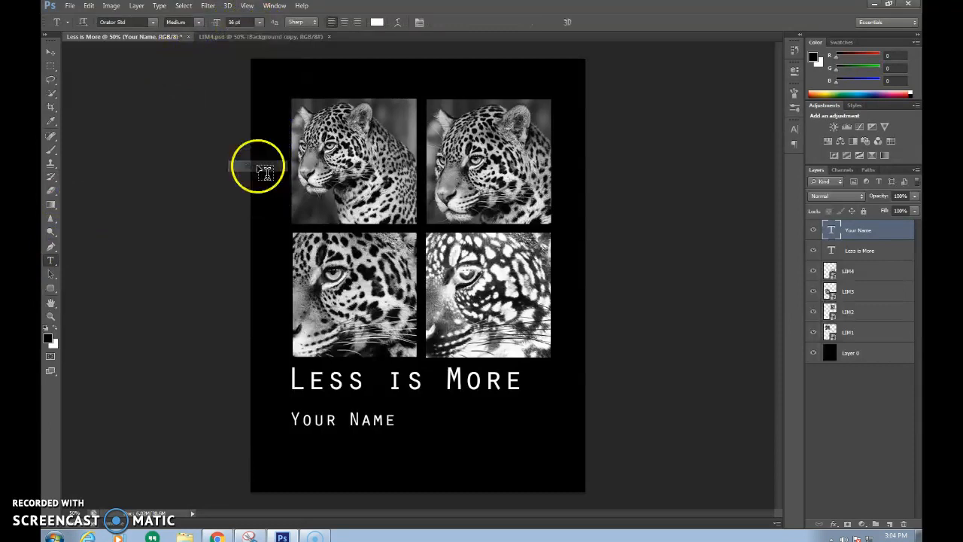
click(54, 54)
drag(316, 424, 317, 410)
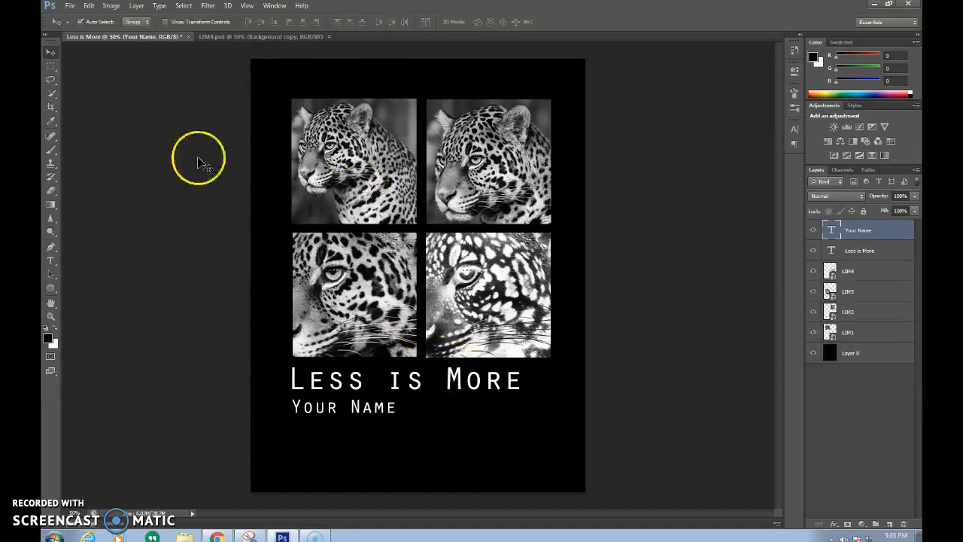
Step: Save the composition as a Photoshop file named "Less is More demo" in the Less is More4 folder, with Maximize Compatibility on
click(69, 6)
click(97, 129)
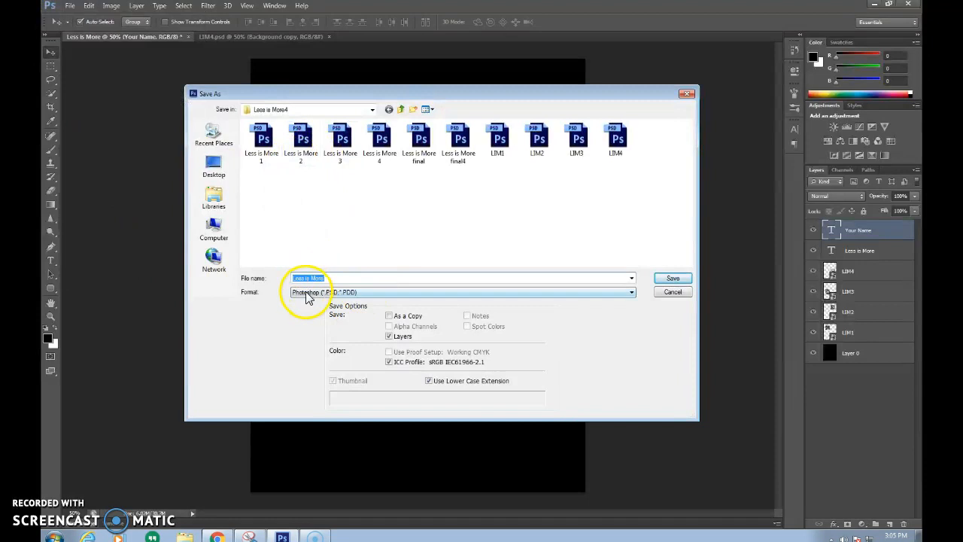
text(d)
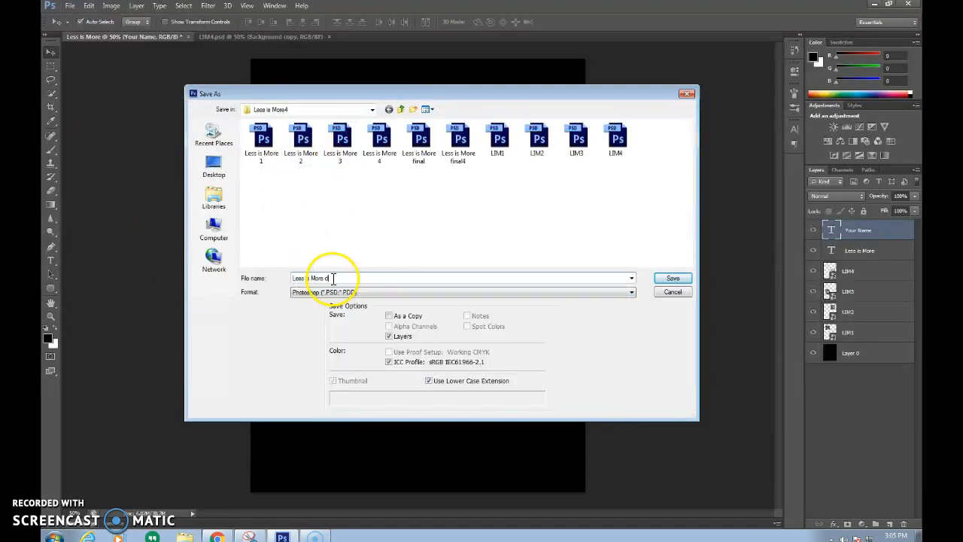
key(Return)
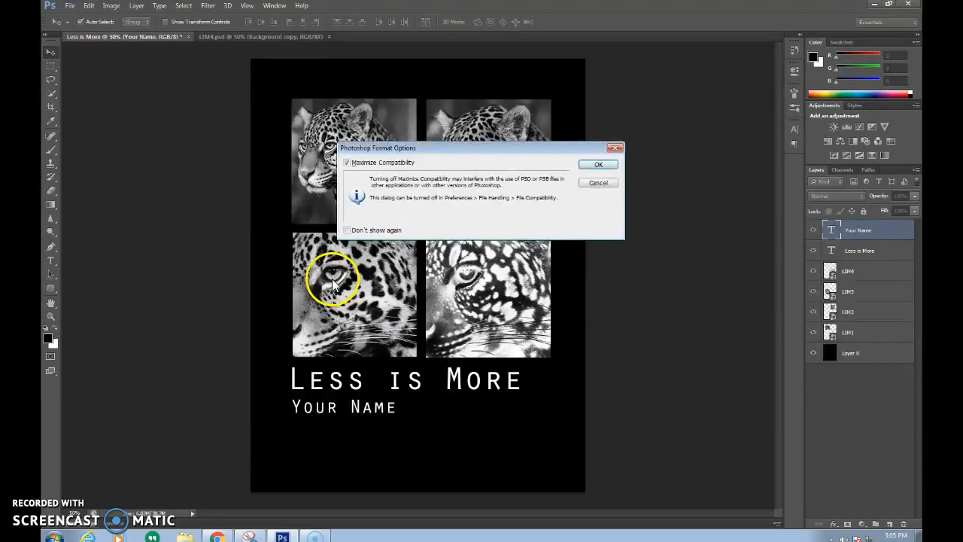
click(594, 162)
Step: Save a JPEG copy of the composition as "Less is More demo.jpg" in the same folder
click(70, 5)
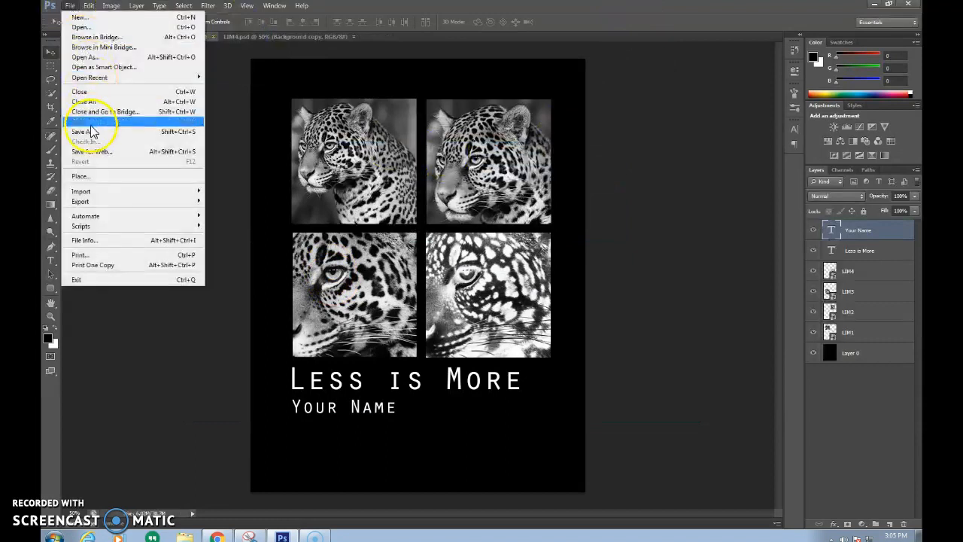
click(90, 131)
click(348, 292)
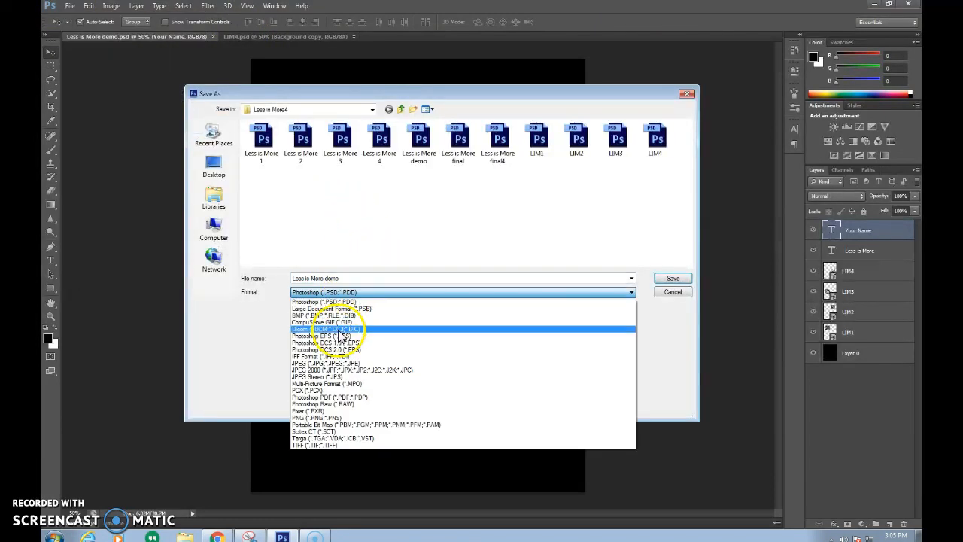
click(339, 364)
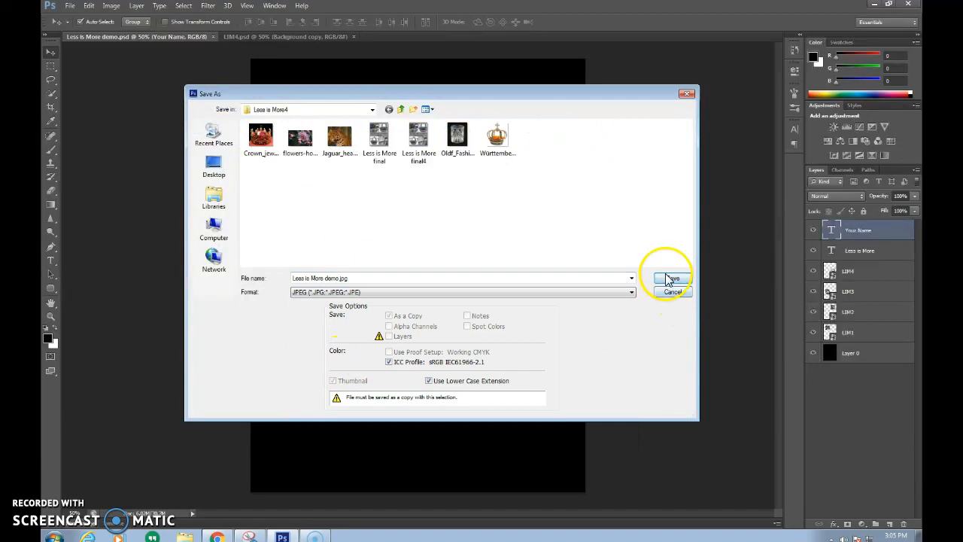
click(669, 279)
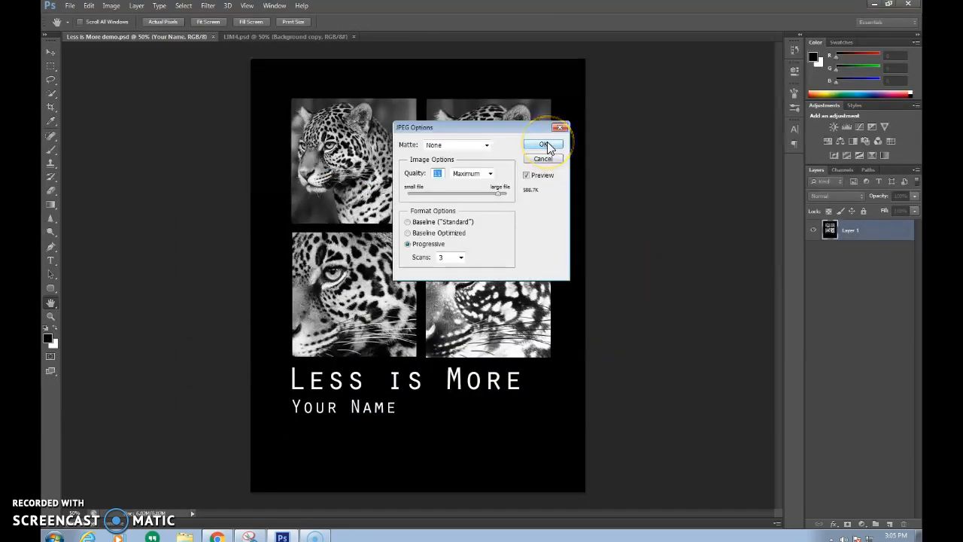